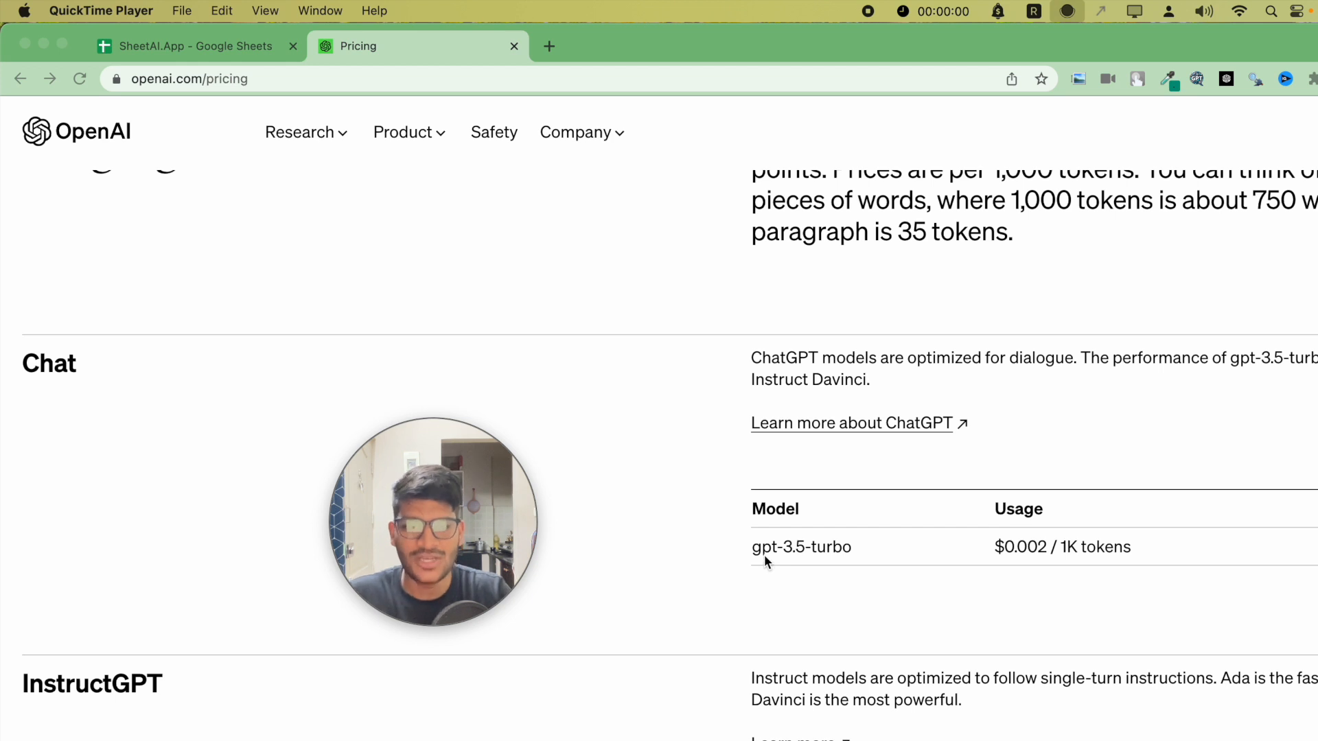
- Scroll through the OpenAI pricing page to review the gpt-3.5-turbo chat model's price per 1K tokens
{"action": "scroll", "coordinate": [769, 566], "scroll_direction": "down", "scroll_amount": 5}
{"action": "scroll", "coordinate": [769, 565], "scroll_direction": "down", "scroll_amount": 6}
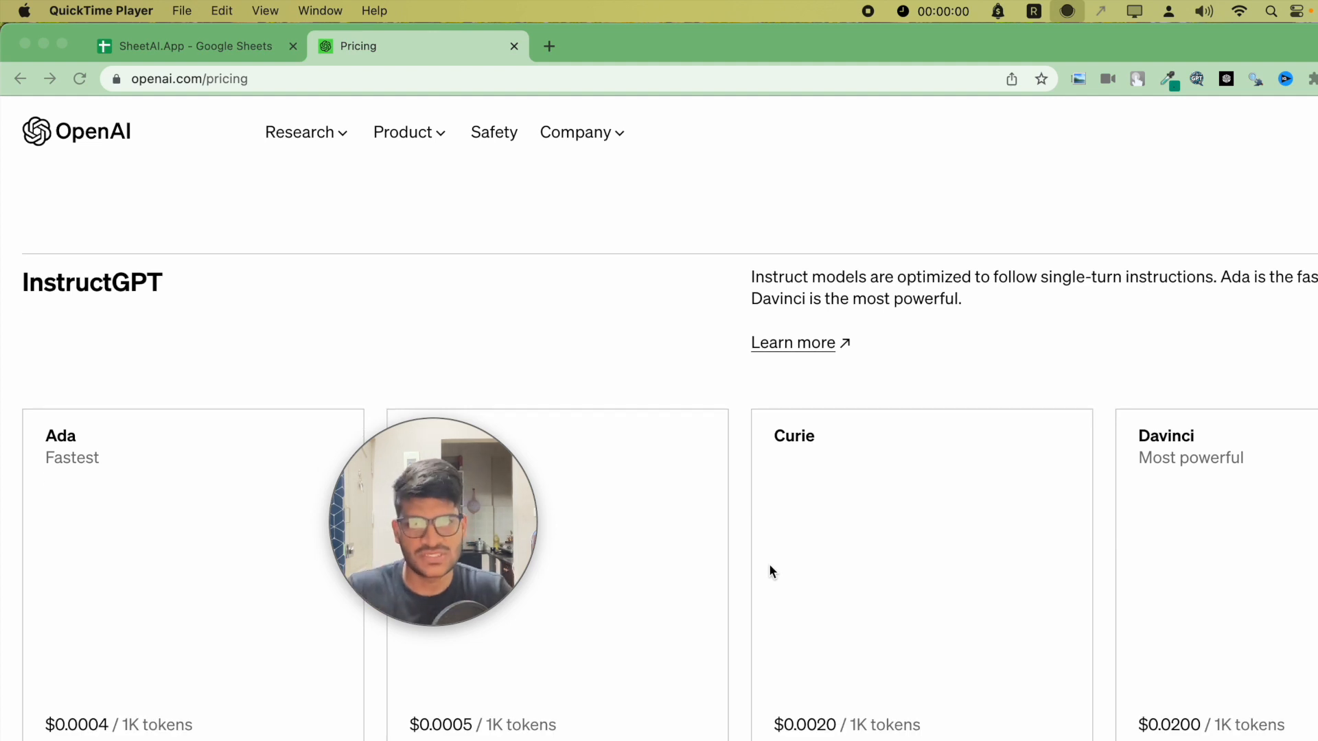
{"action": "scroll", "coordinate": [769, 569], "scroll_direction": "up", "scroll_amount": 12}
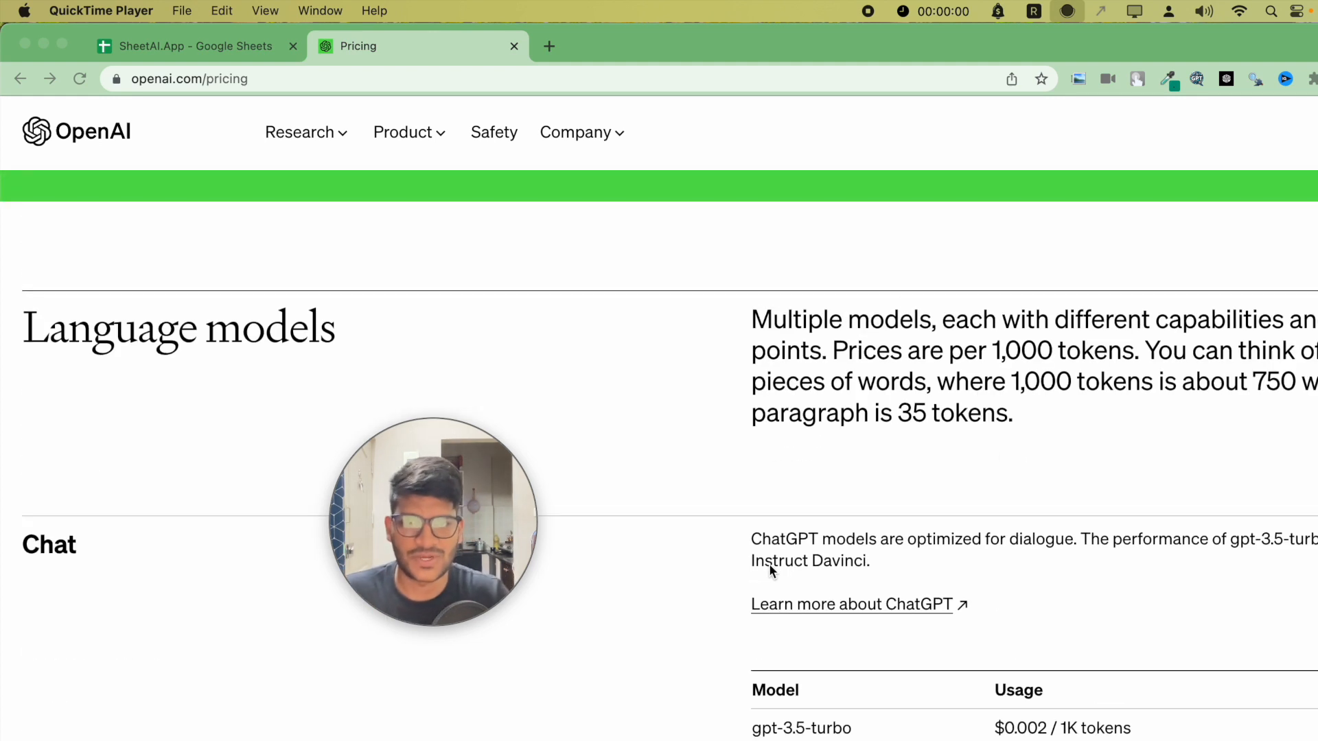
{"action": "scroll", "coordinate": [768, 570], "scroll_direction": "down", "scroll_amount": 2}
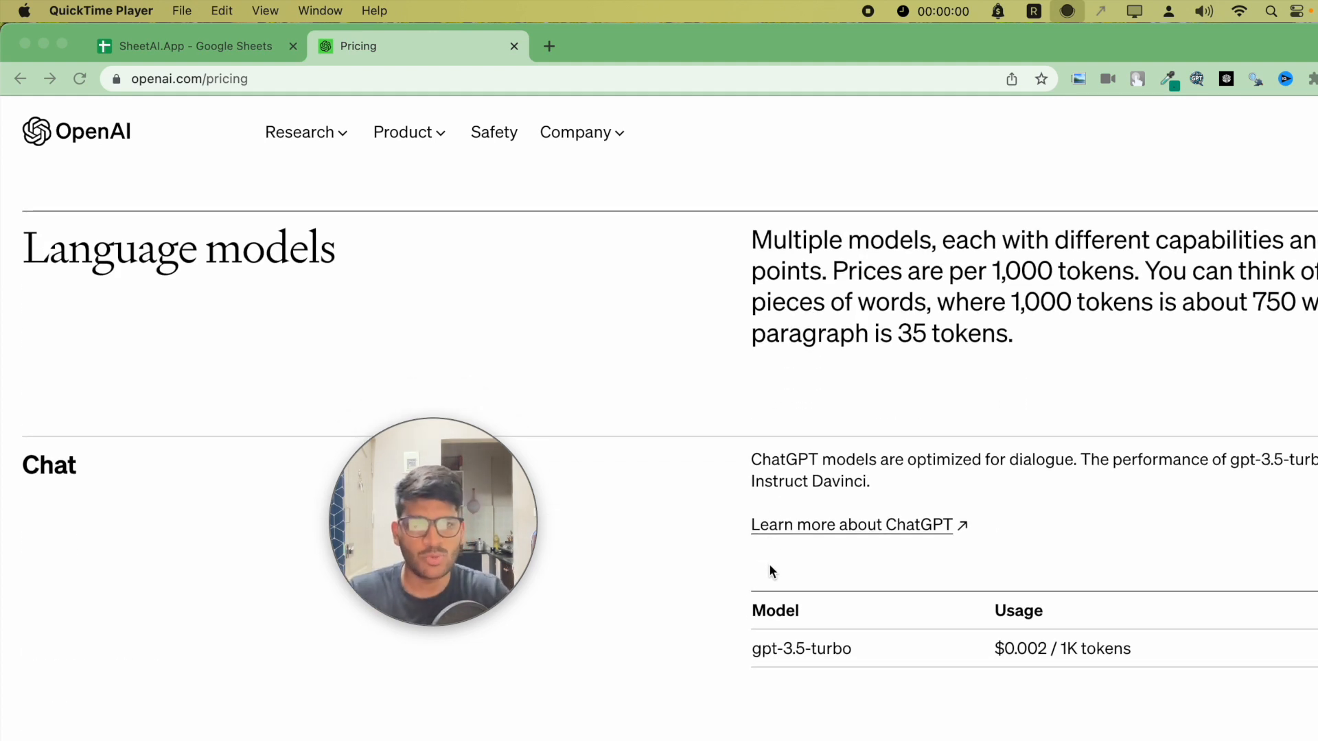
{"action": "scroll", "coordinate": [769, 566], "scroll_direction": "up", "scroll_amount": 2}
{"action": "scroll", "coordinate": [1061, 446], "scroll_direction": "down", "scroll_amount": 15}
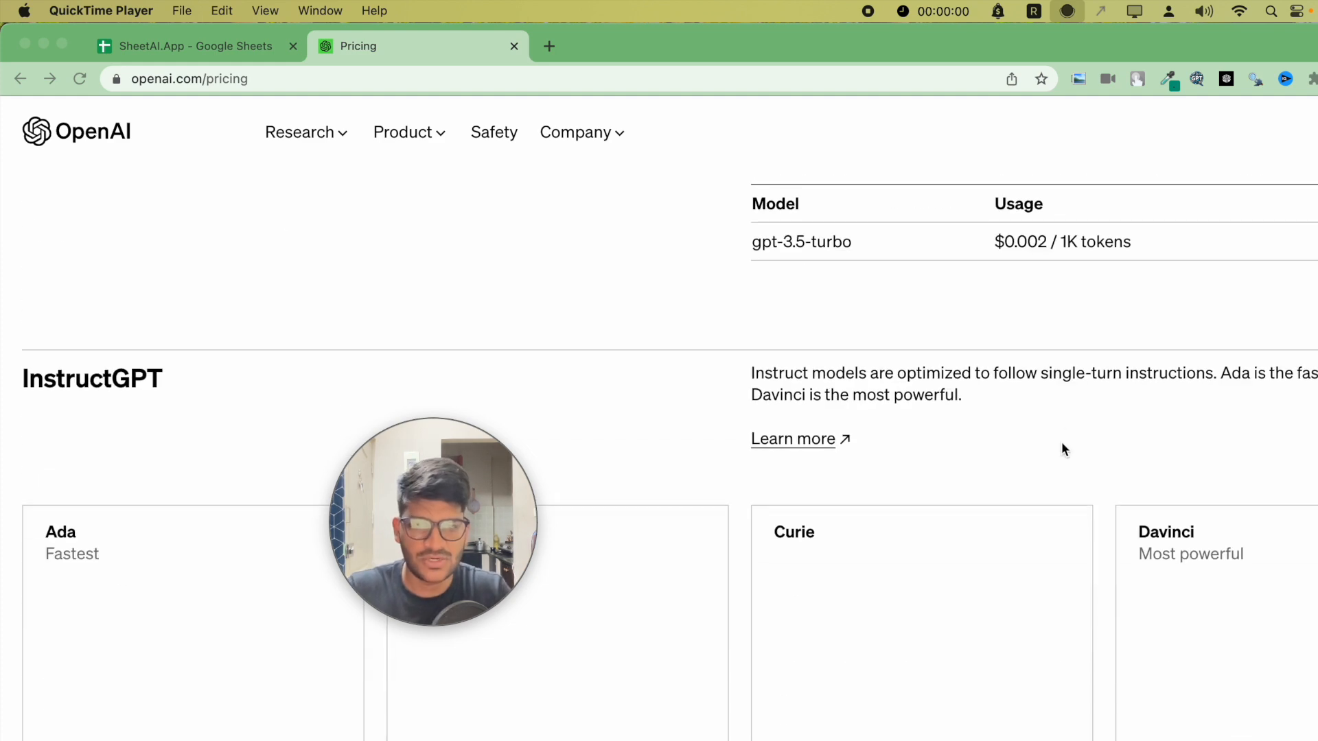
{"action": "scroll", "coordinate": [1173, 588], "scroll_direction": "up", "scroll_amount": 10}
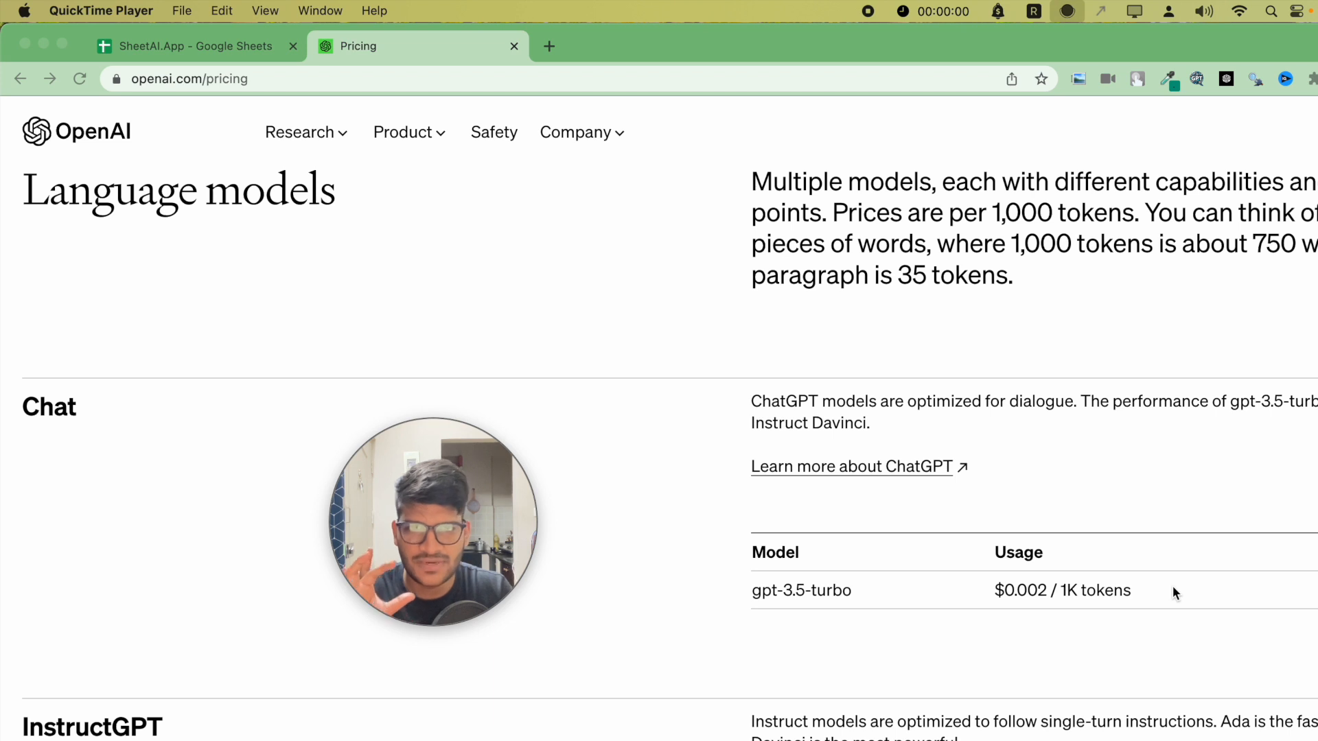
{"action": "scroll", "coordinate": [1174, 592], "scroll_direction": "down", "scroll_amount": 3}
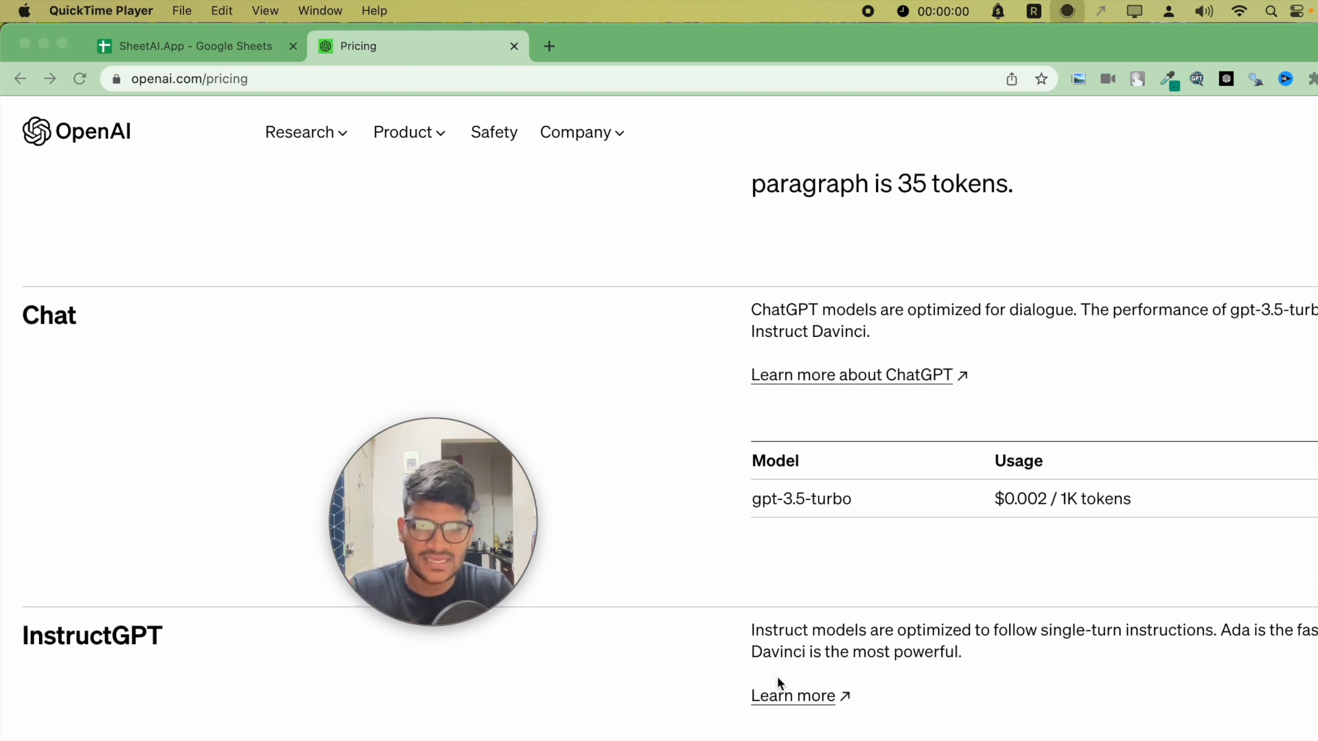
{"action": "scroll", "coordinate": [943, 690], "scroll_direction": "down", "scroll_amount": 3}
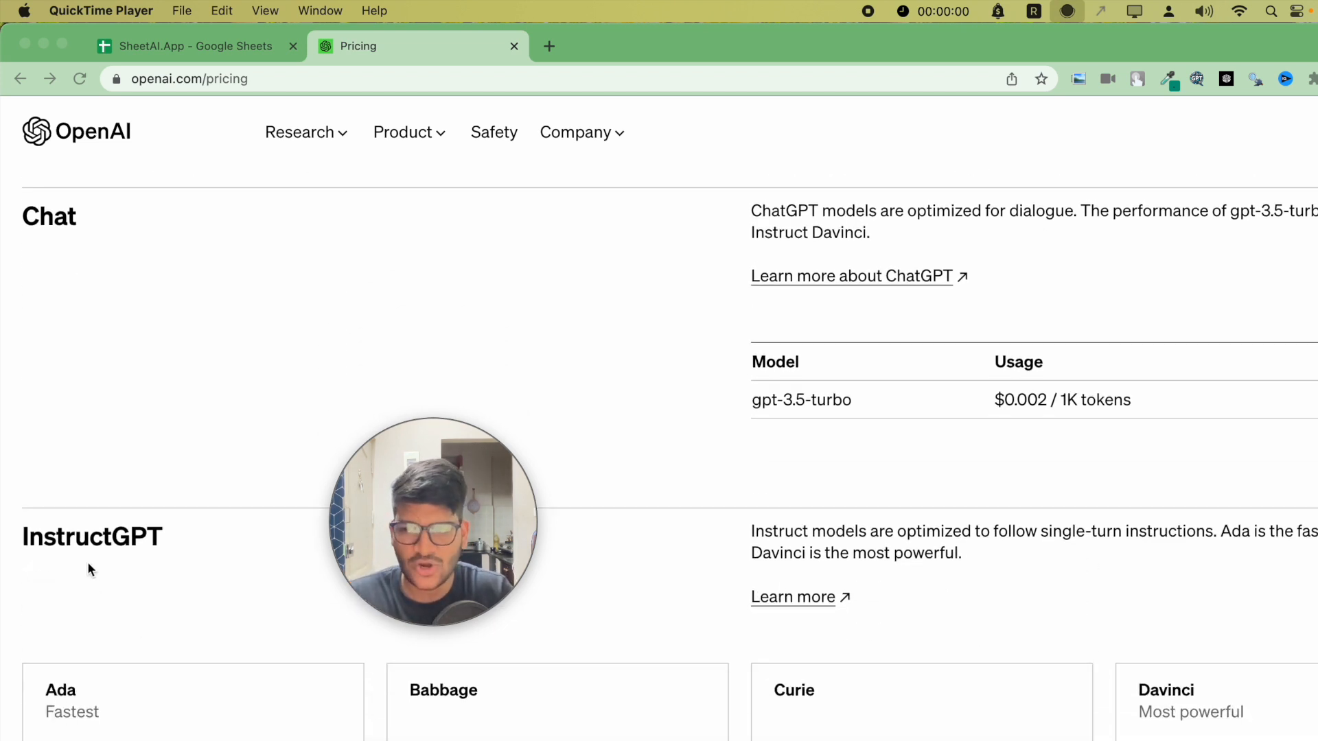
{"action": "scroll", "coordinate": [224, 650], "scroll_direction": "down", "scroll_amount": 2}
{"action": "scroll", "coordinate": [909, 720], "scroll_direction": "up", "scroll_amount": 4}
{"action": "left_click", "coordinate": [770, 623]}
{"action": "double_click", "coordinate": [762, 608]}
{"action": "left_click", "coordinate": [857, 628]}
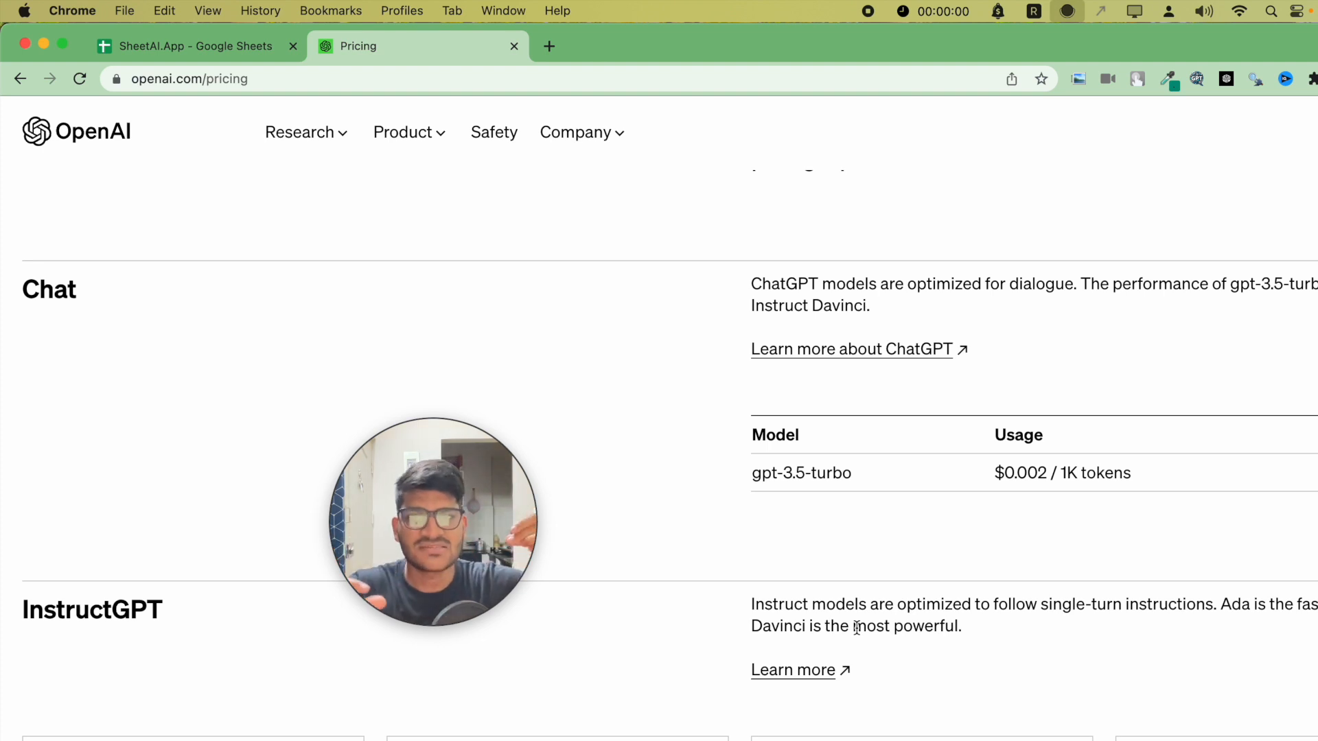
- Compare the InstructGPT Ada, Babbage, Curie and Davinci prices against the gpt-3.5-turbo price
{"action": "scroll", "coordinate": [856, 627], "scroll_direction": "down", "scroll_amount": 1}
{"action": "scroll", "coordinate": [856, 628], "scroll_direction": "up", "scroll_amount": 3}
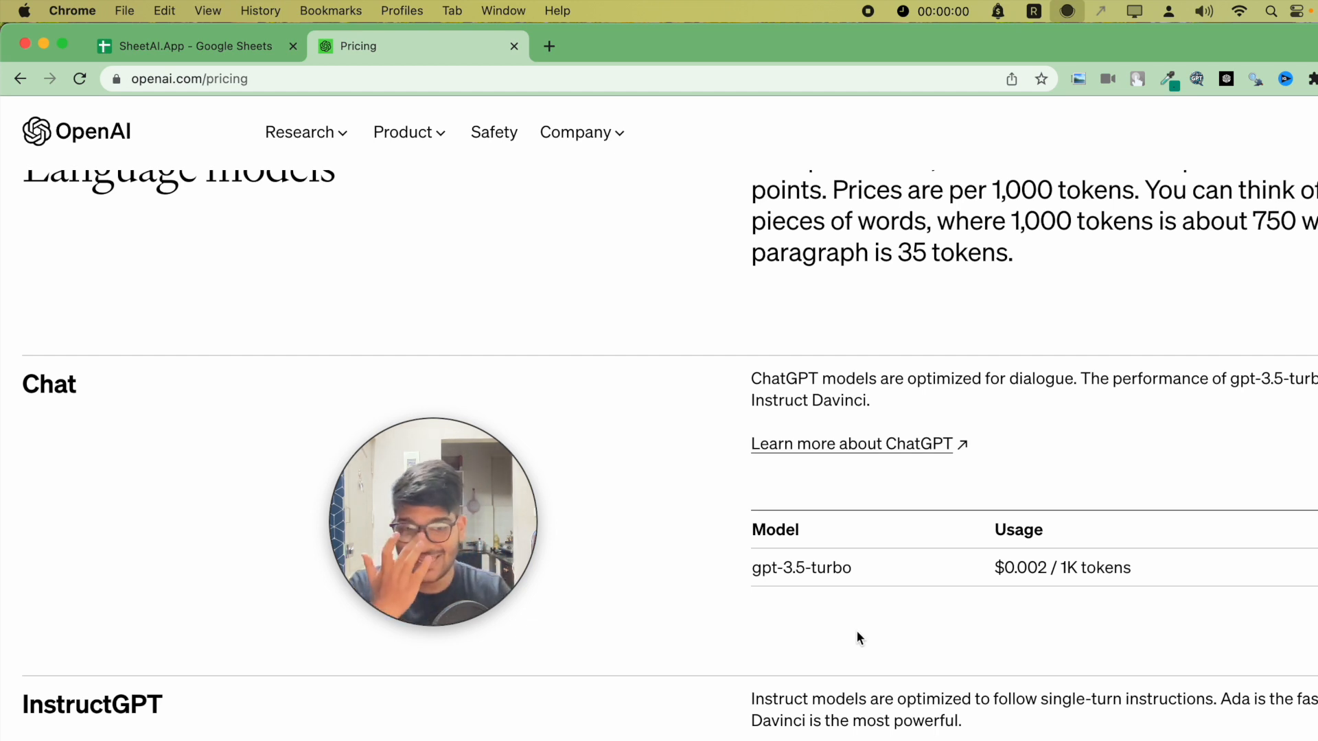
{"action": "scroll", "coordinate": [862, 623], "scroll_direction": "down", "scroll_amount": 4}
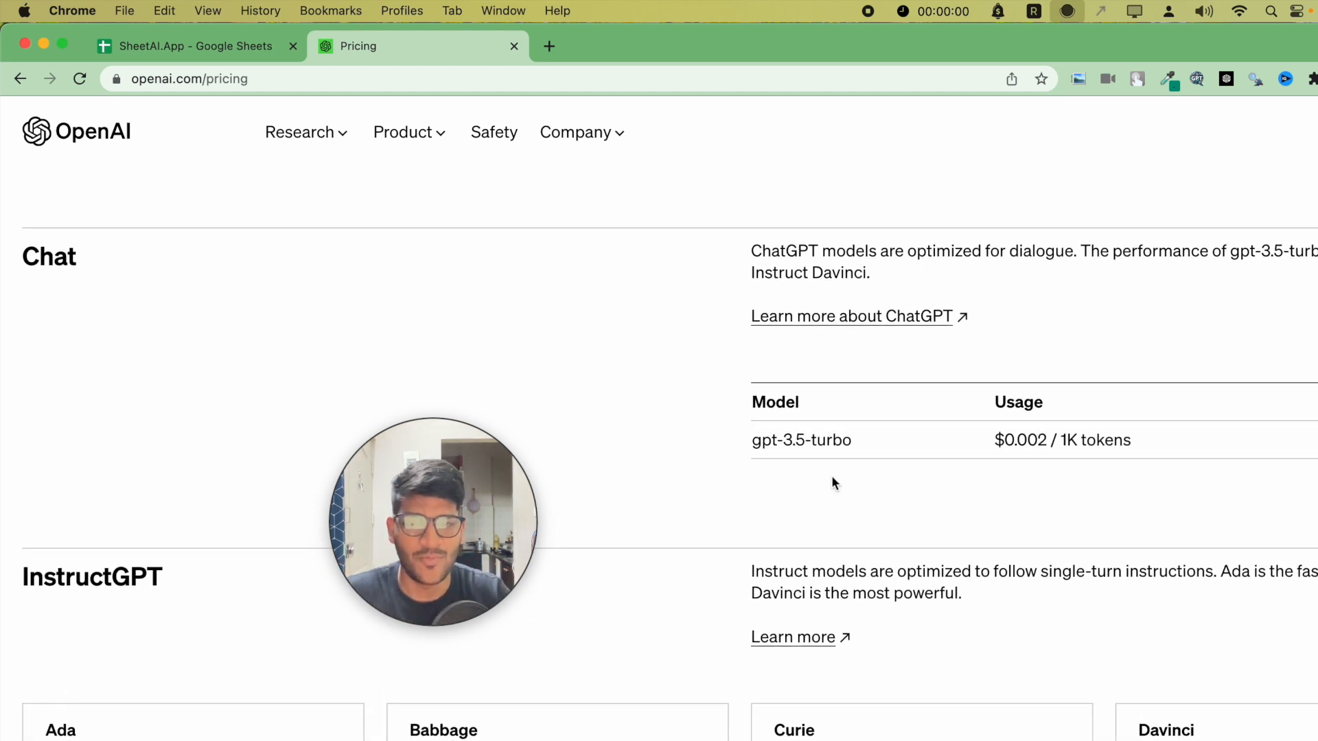
{"action": "scroll", "coordinate": [1027, 482], "scroll_direction": "down", "scroll_amount": 12}
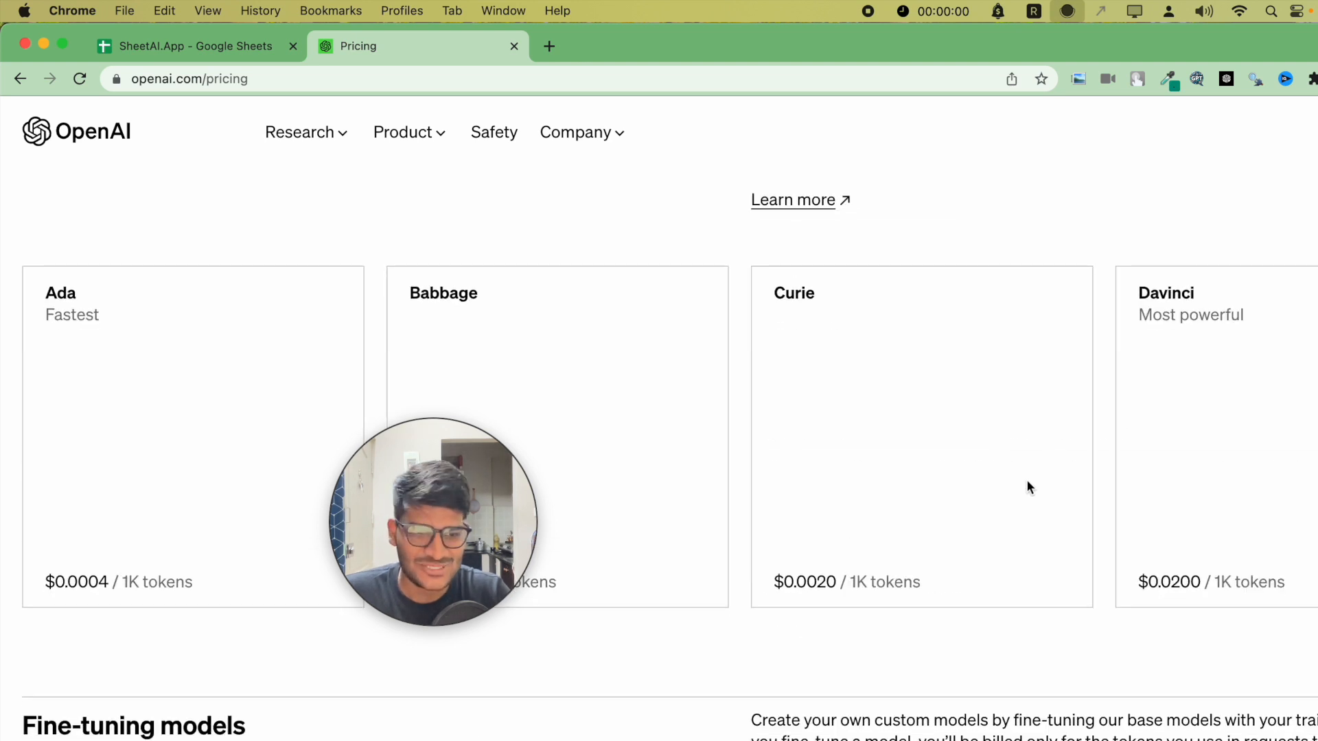
{"action": "scroll", "coordinate": [1027, 483], "scroll_direction": "up", "scroll_amount": 1}
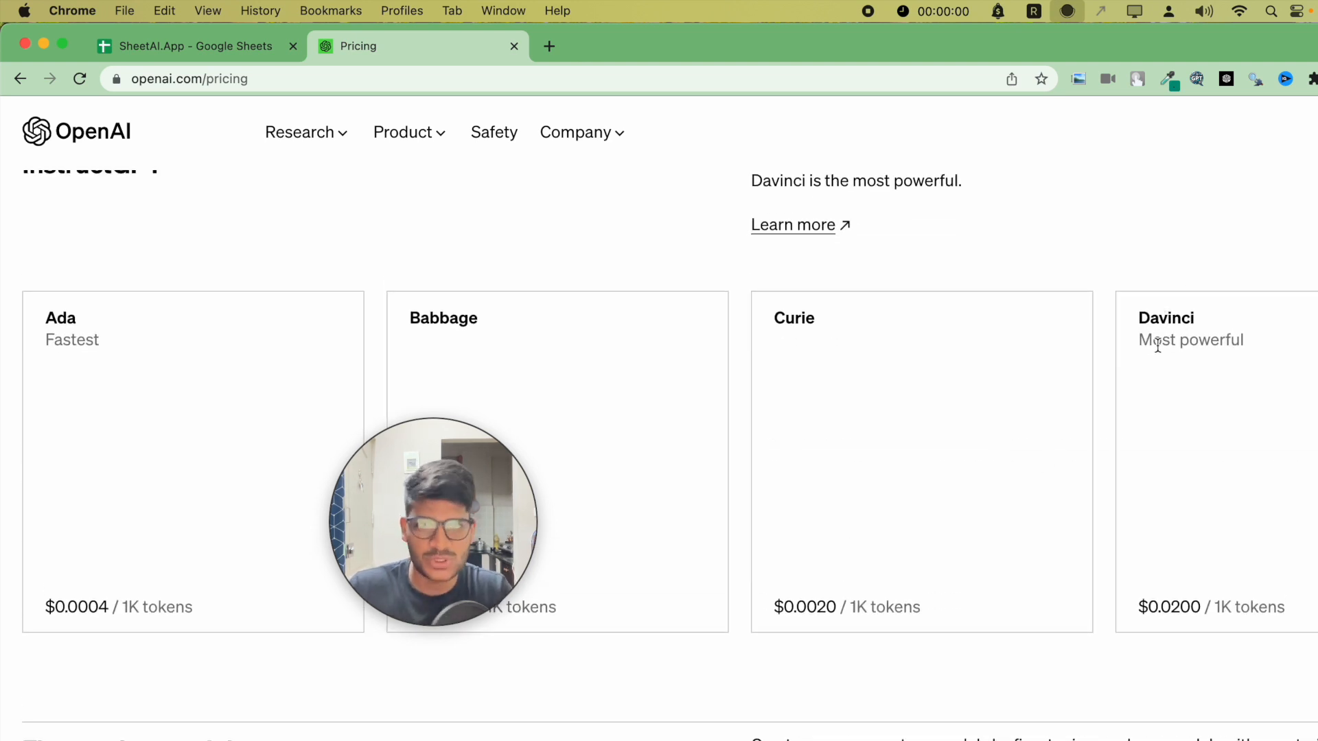
{"action": "scroll", "coordinate": [1157, 343], "scroll_direction": "up", "scroll_amount": 2}
{"action": "scroll", "coordinate": [1157, 346], "scroll_direction": "up", "scroll_amount": 5}
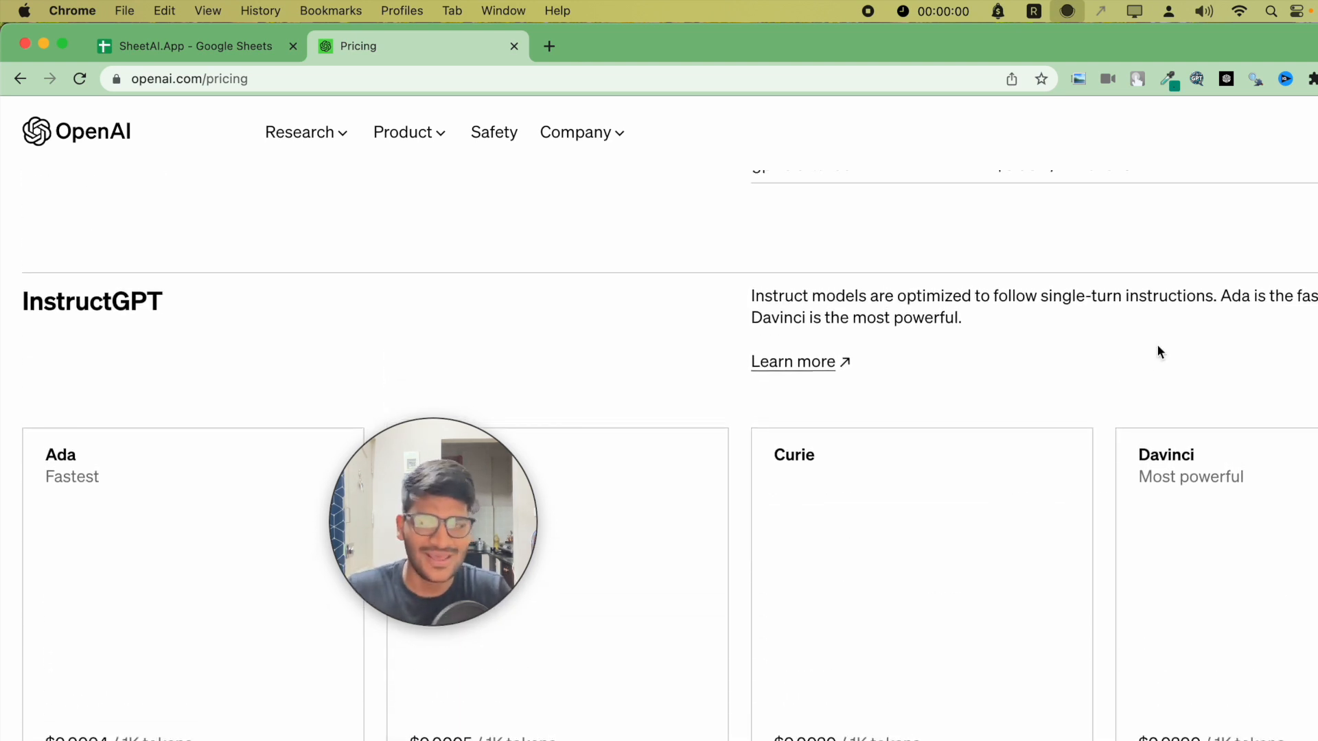
{"action": "scroll", "coordinate": [1157, 350], "scroll_direction": "up", "scroll_amount": 6}
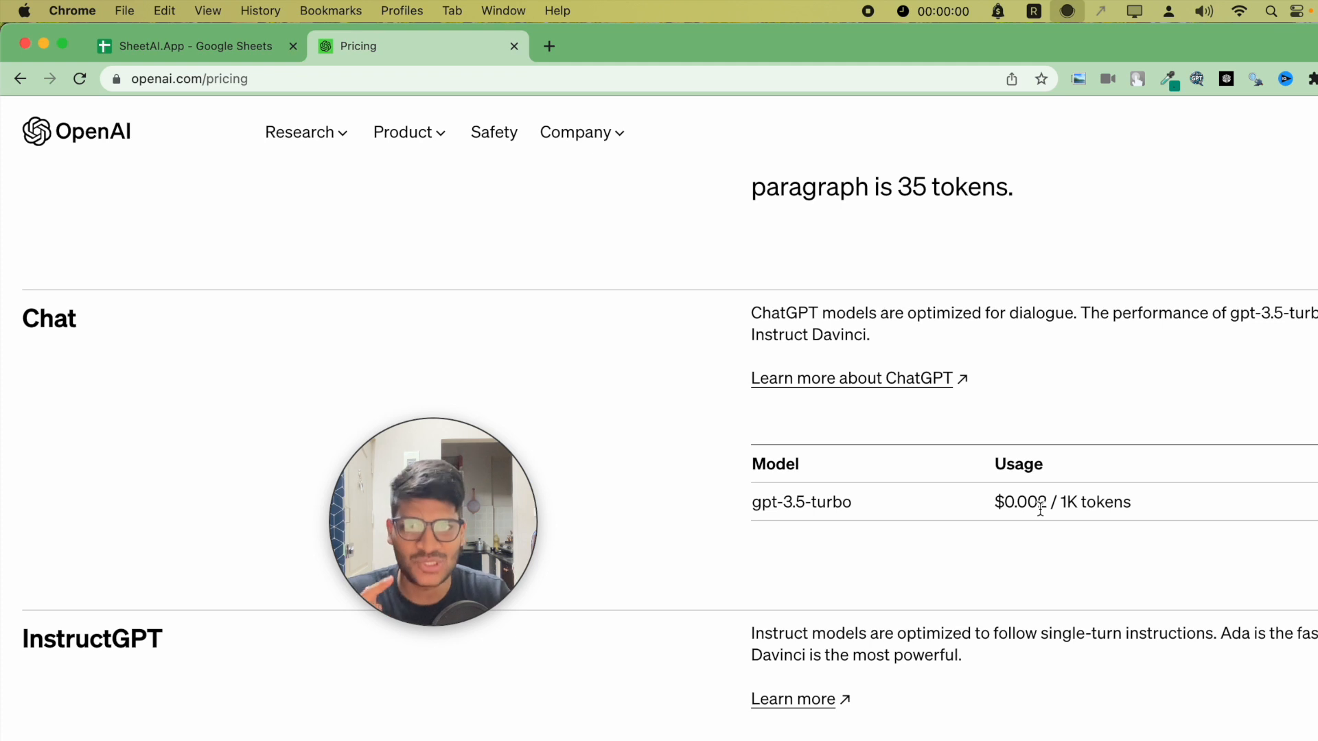
{"action": "scroll", "coordinate": [1040, 507], "scroll_direction": "down", "scroll_amount": 11}
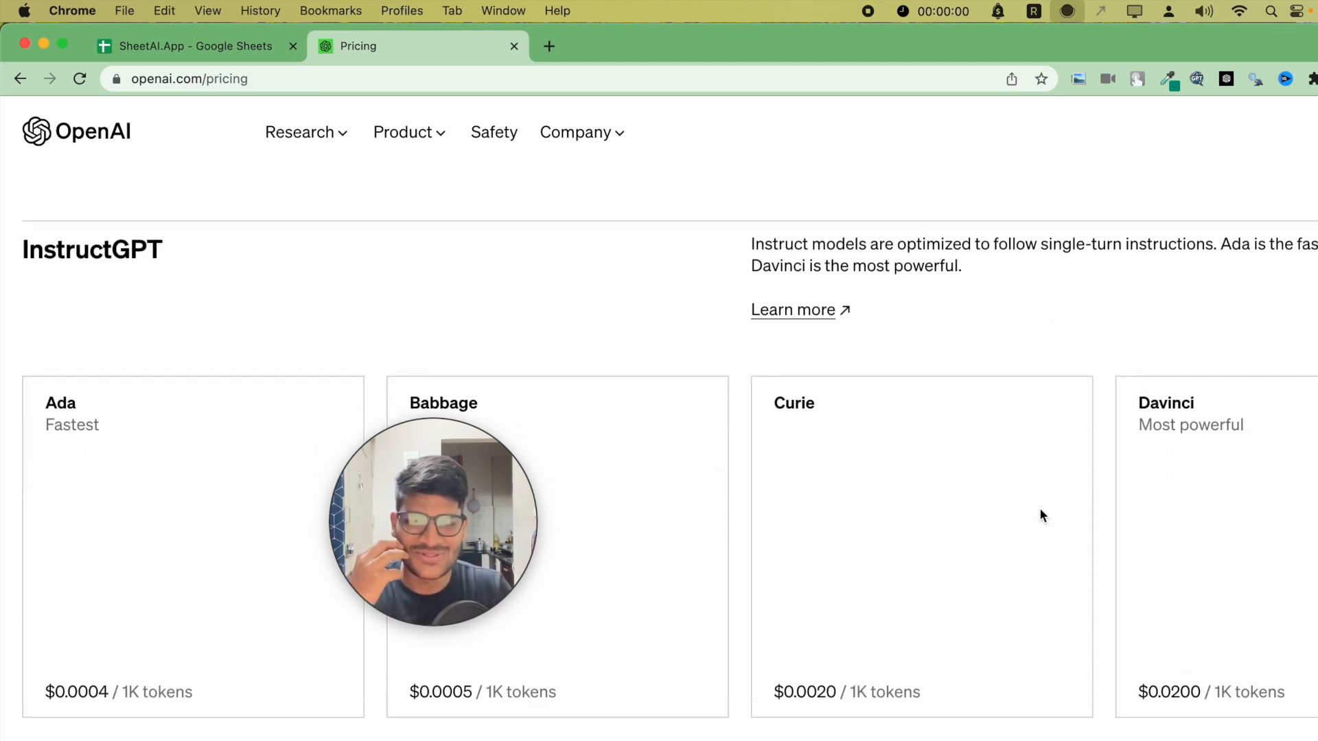
{"action": "scroll", "coordinate": [1040, 508], "scroll_direction": "up", "scroll_amount": 9}
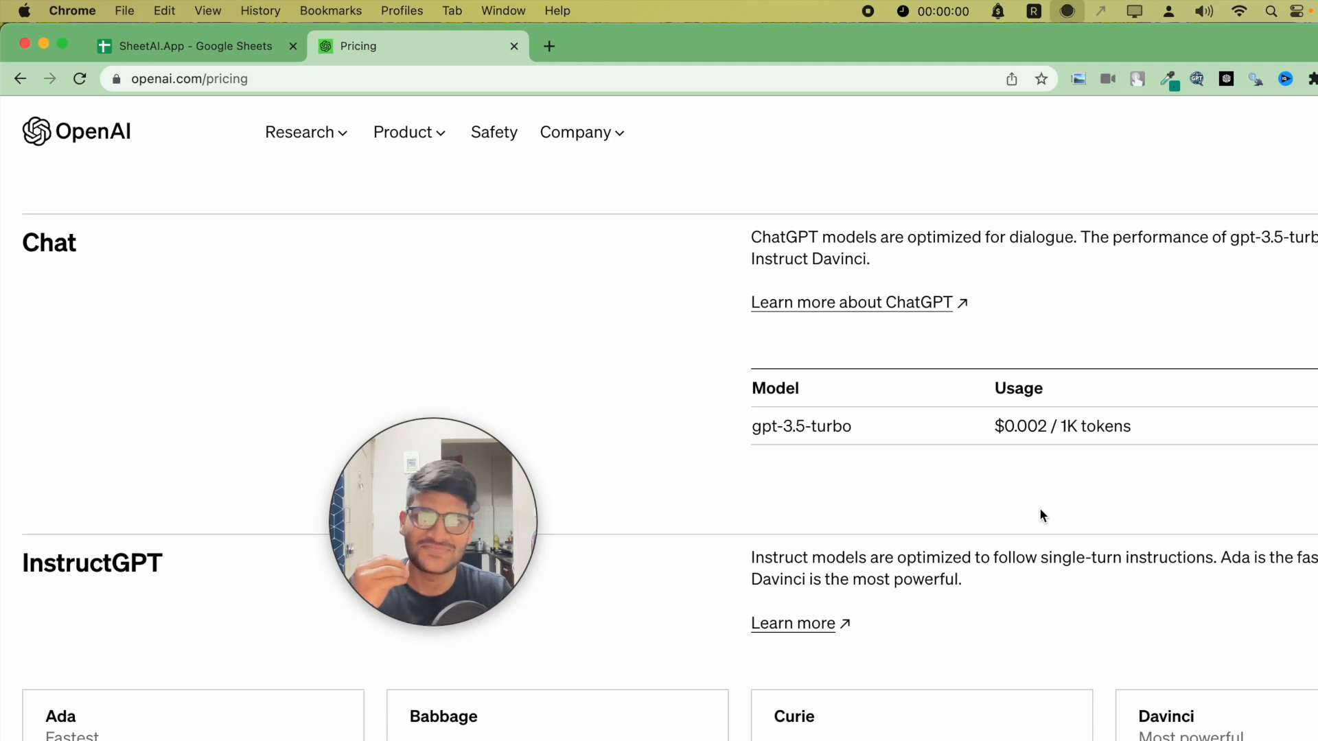
{"action": "scroll", "coordinate": [1007, 458], "scroll_direction": "up", "scroll_amount": 3}
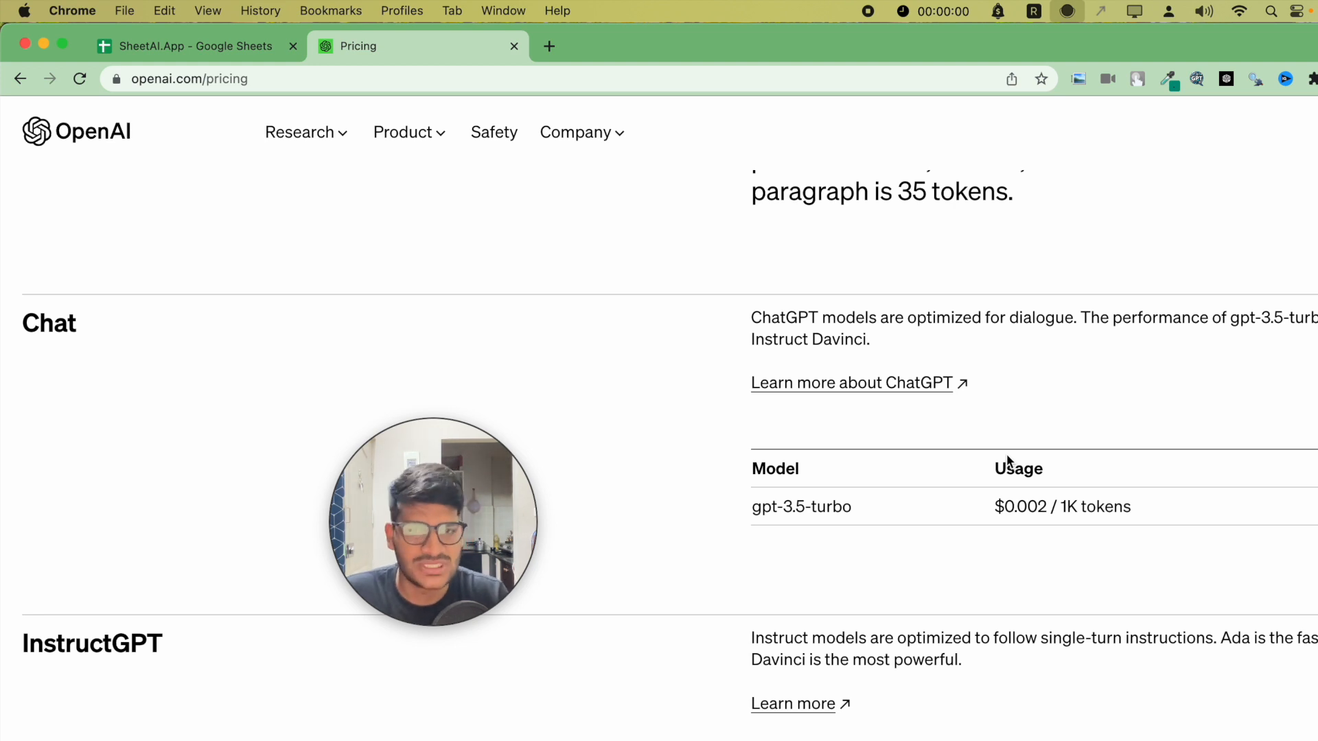
- Switch to the SheetAI.App spreadsheet and start a SHEETAI_TURBO formula with an opening quote in cell C1
{"action": "left_click", "coordinate": [206, 45]}
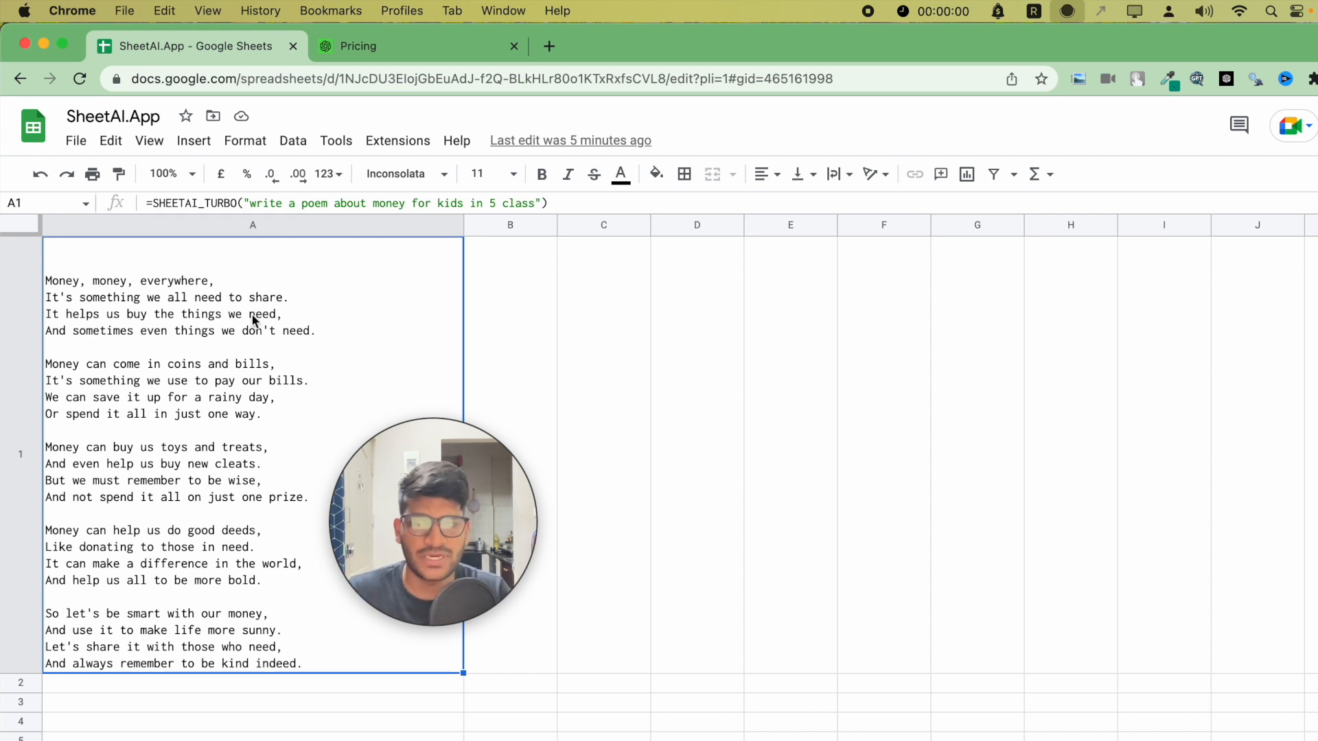
{"action": "double_click", "coordinate": [583, 250]}
{"action": "type", "text": "=SheetAI_Tu"}
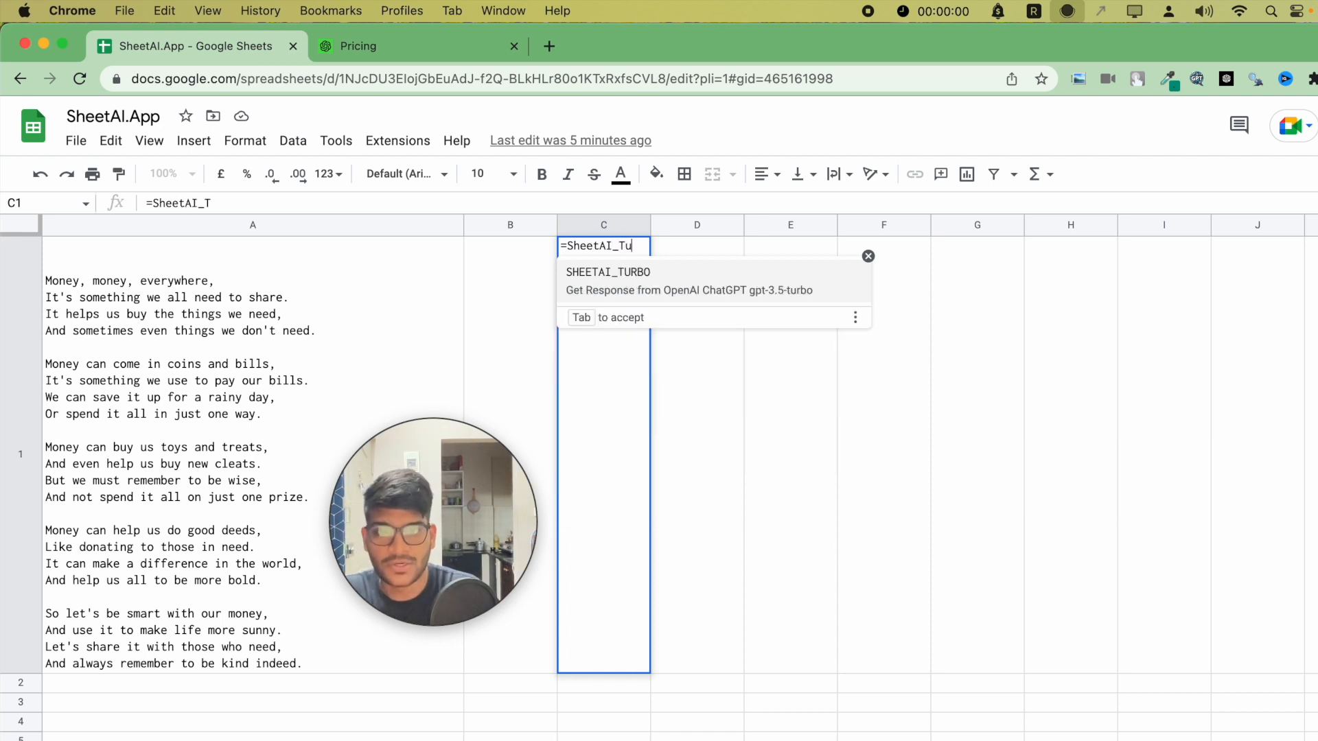
{"action": "key", "text": "Tab"}
{"action": "type", "text": "\""}
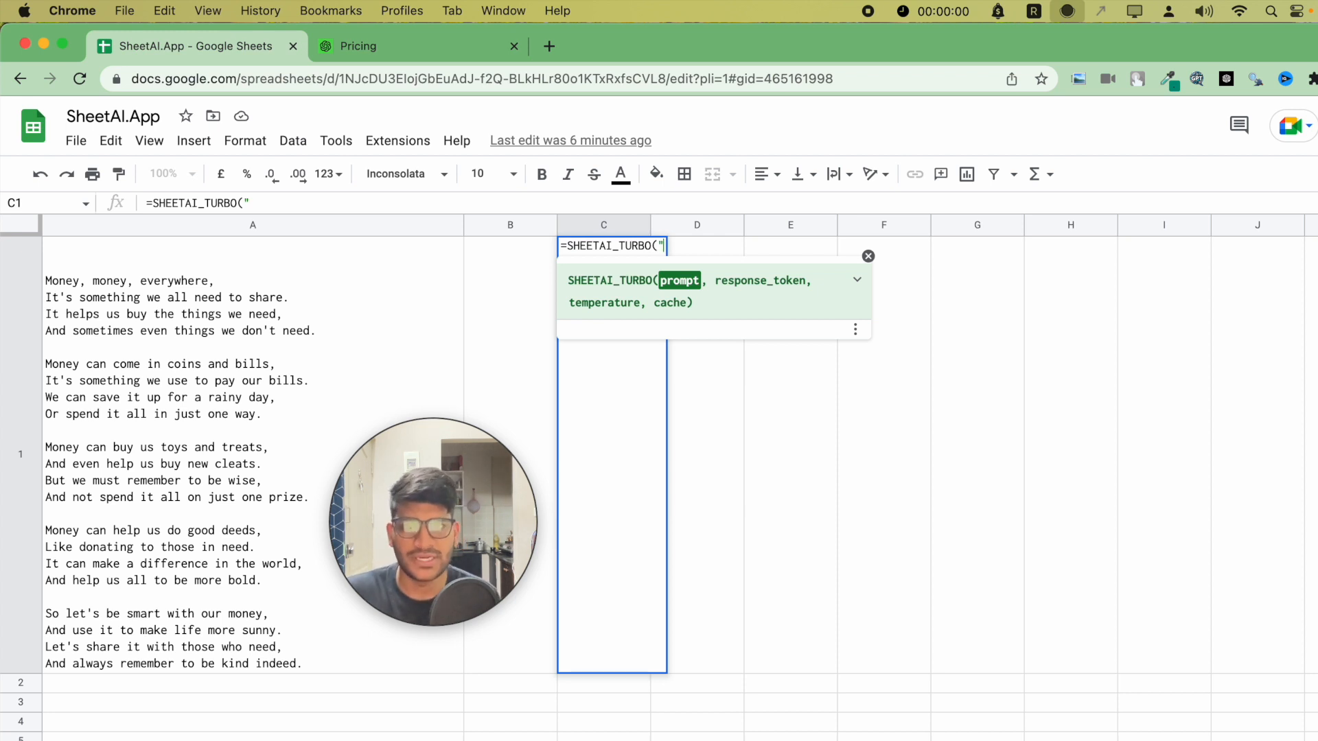
{"action": "type", "text": "can yopu"}
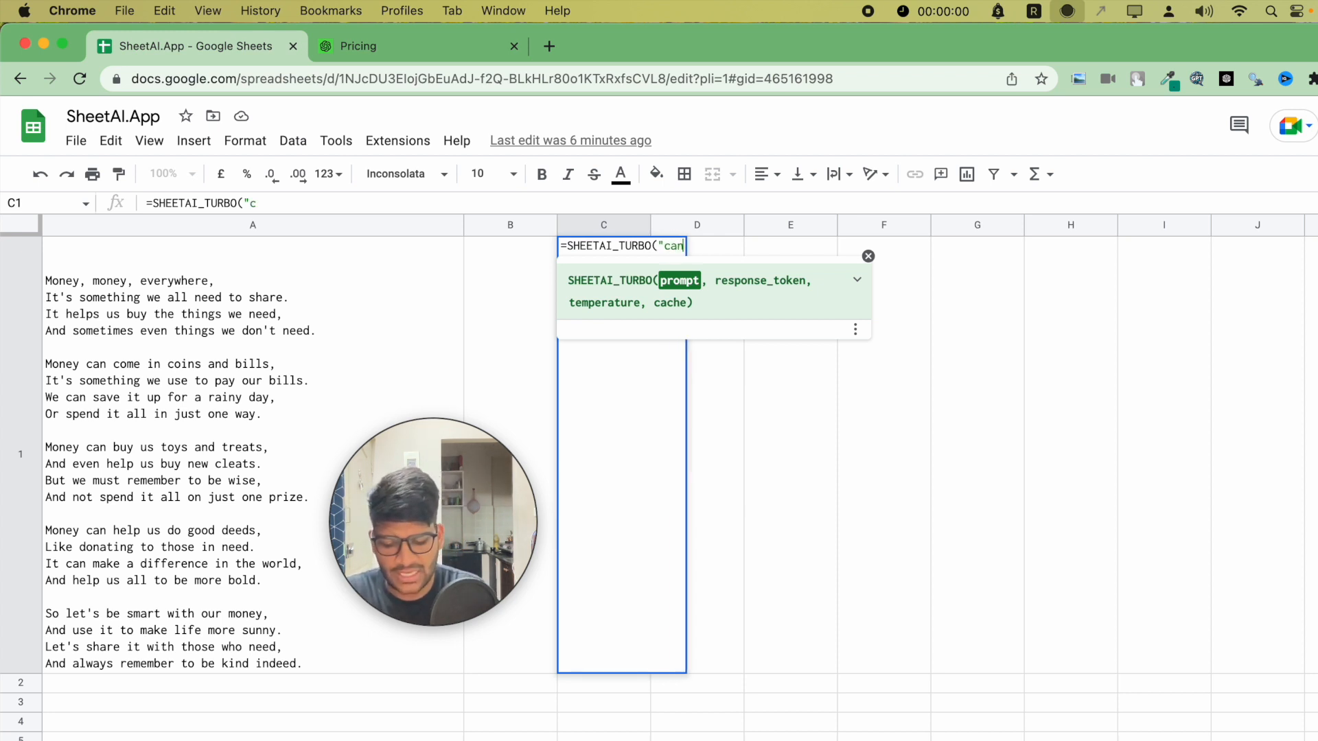
{"action": "key", "text": "BackSpace"}
{"action": "key", "text": "BackSpace"}
{"action": "key", "text": "BackSpace"}
{"action": "key", "text": "BackSpace"}
{"action": "key", "text": "BackSpace"}
{"action": "key", "text": "BackSpace"}
{"action": "key", "text": "BackSpace"}
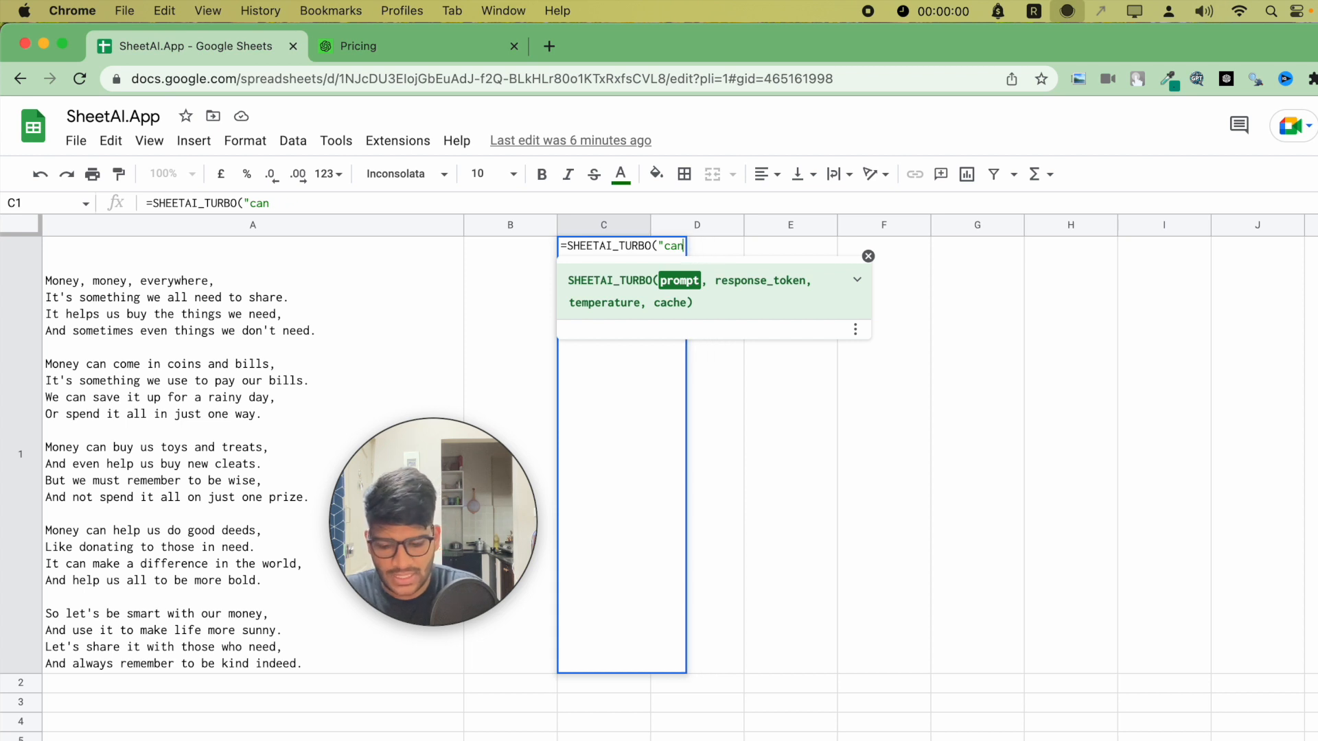
{"action": "key", "text": "BackSpace"}
{"action": "key", "text": "BackSpace"}
- Complete the formula with the prompt "write me a tagline for wollen clothes shop in india in marathi" and enter it
{"action": "type", "text": "write "}
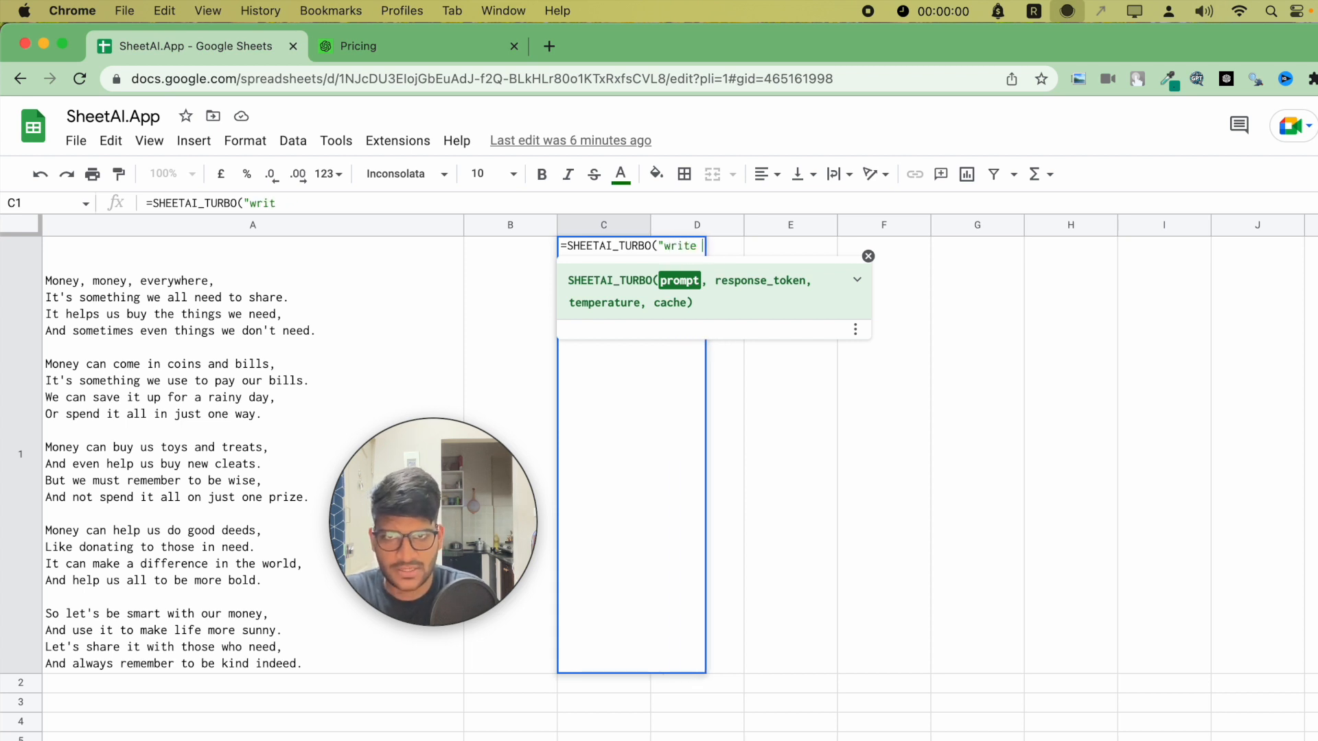
{"action": "type", "text": "me a tag"}
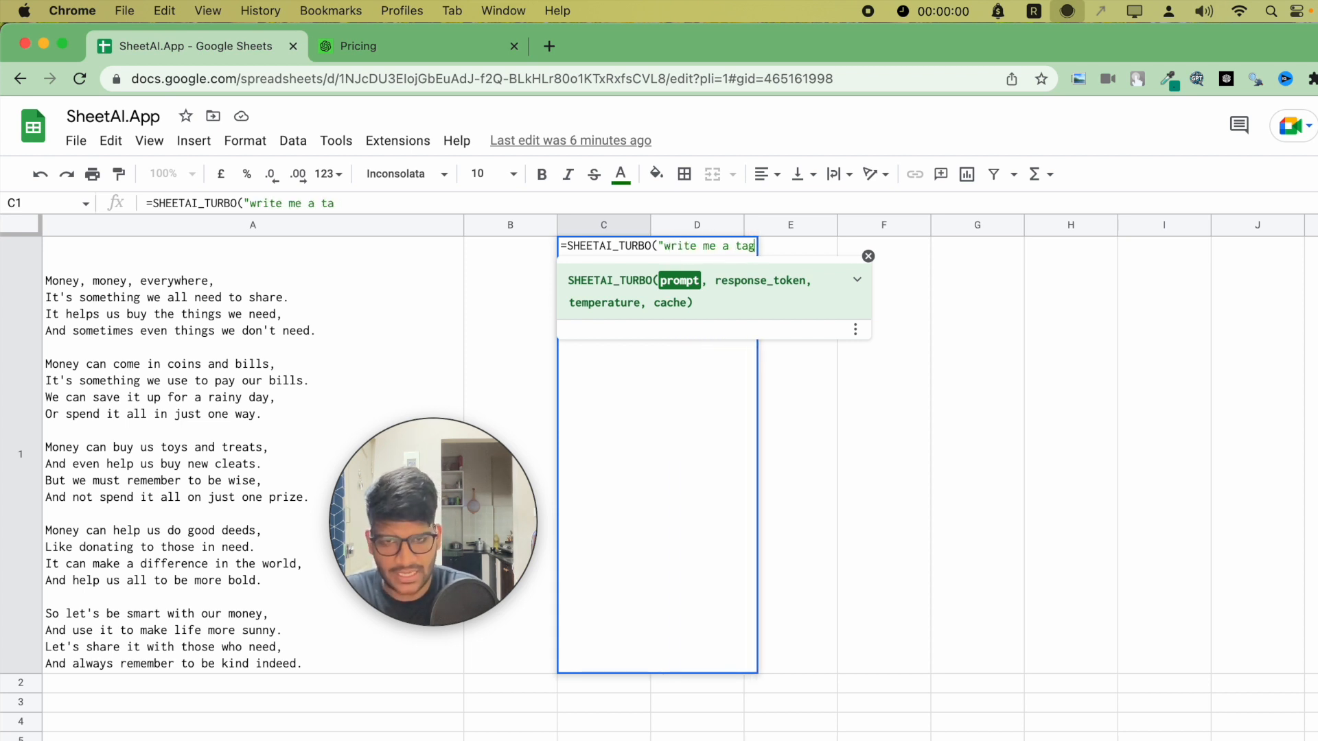
{"action": "type", "text": "line for wollen clothes shop in india "}
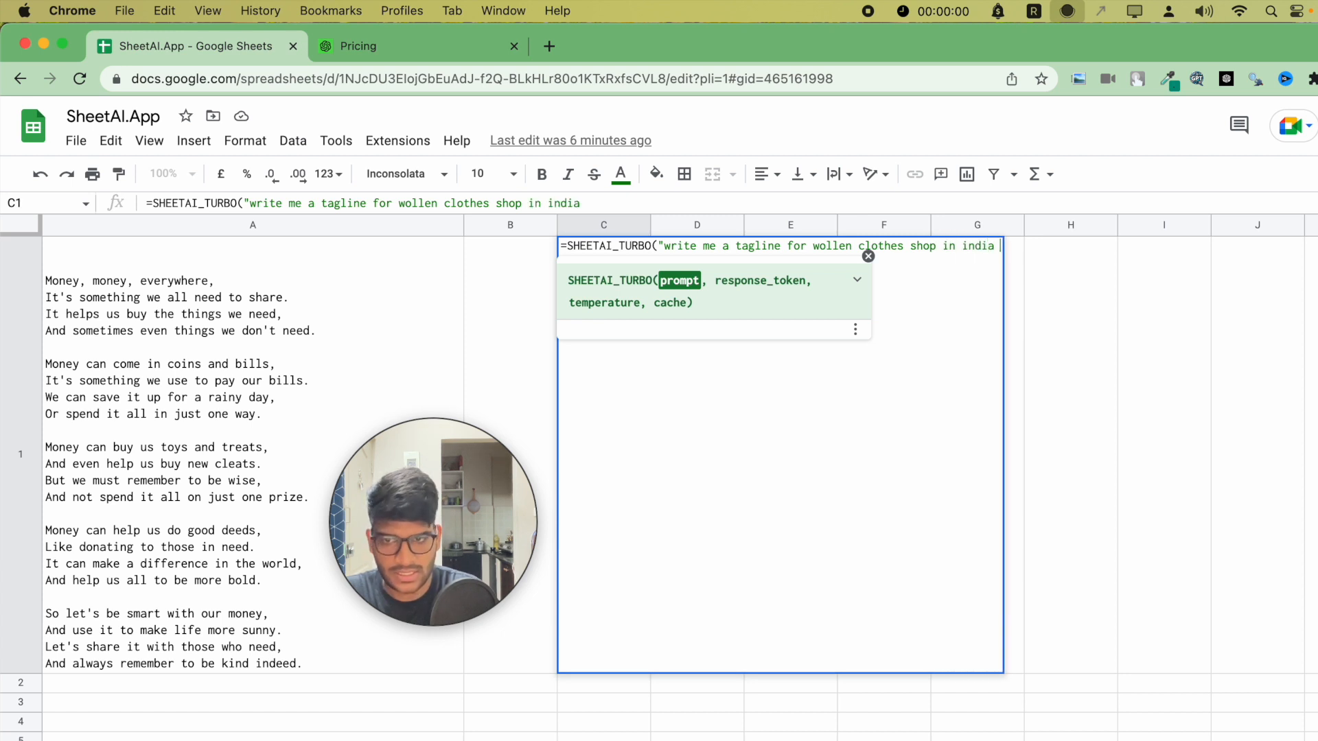
{"action": "type", "text": "in marathi"}
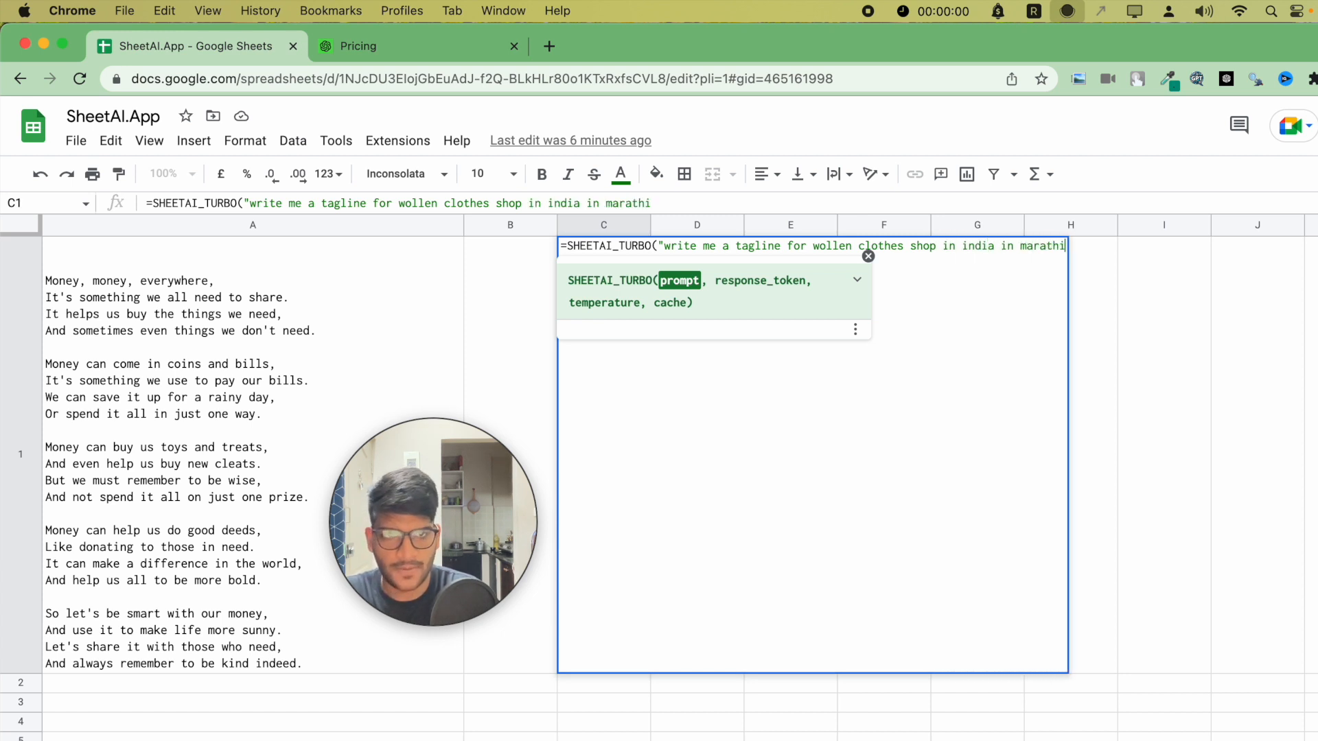
{"action": "type", "text": "\""}
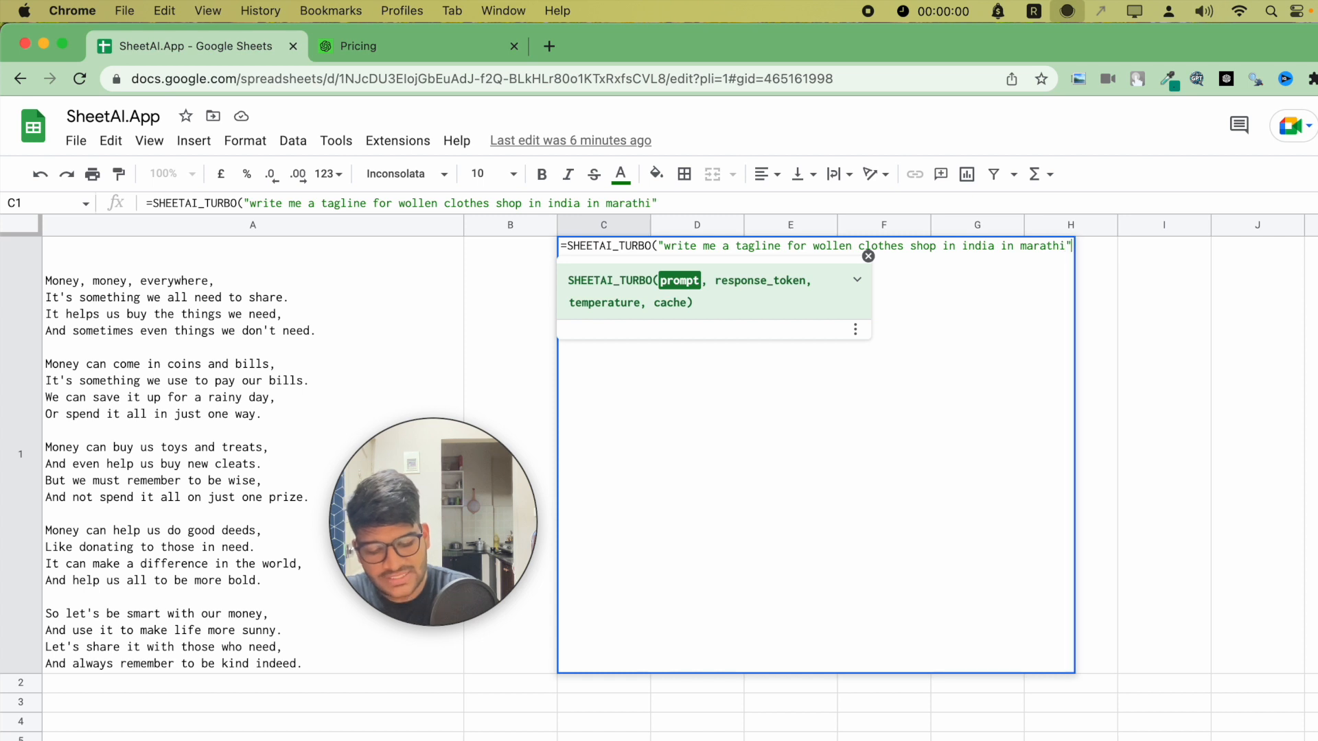
{"action": "type", "text": ")"}
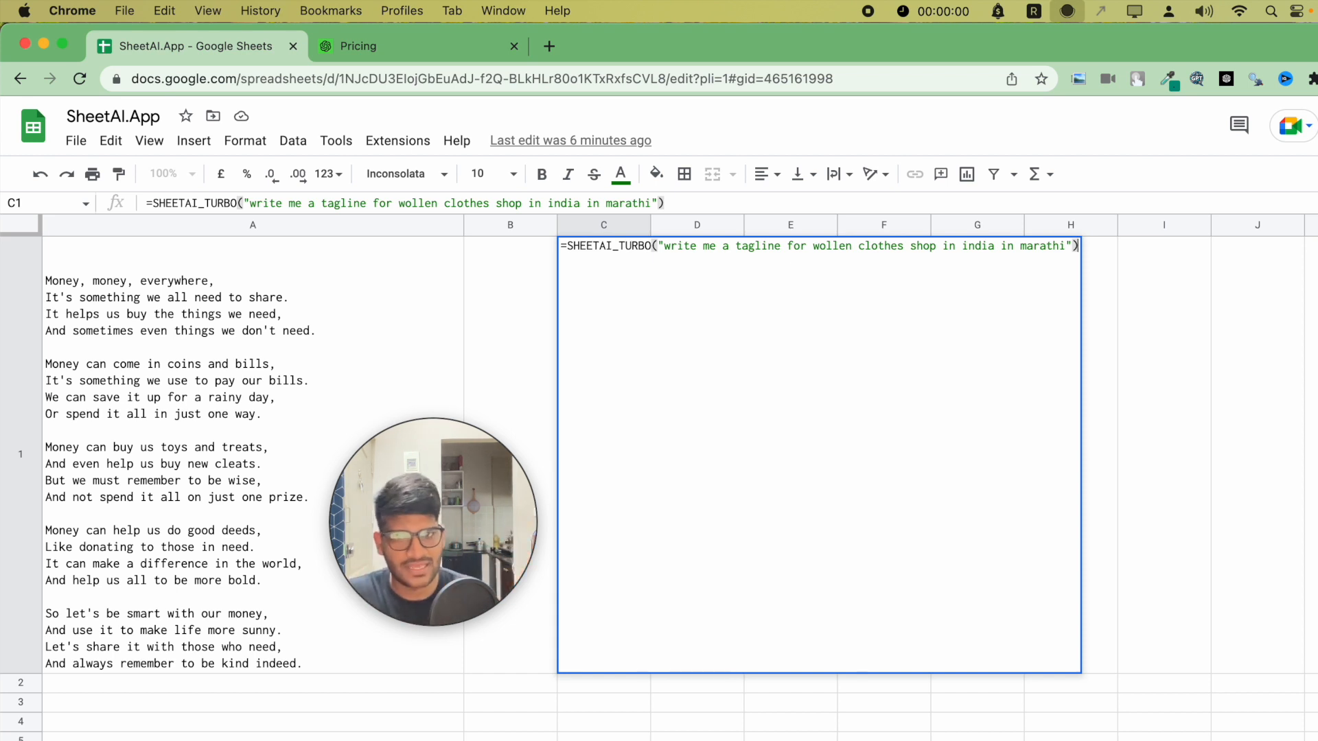
{"action": "key", "text": "Return"}
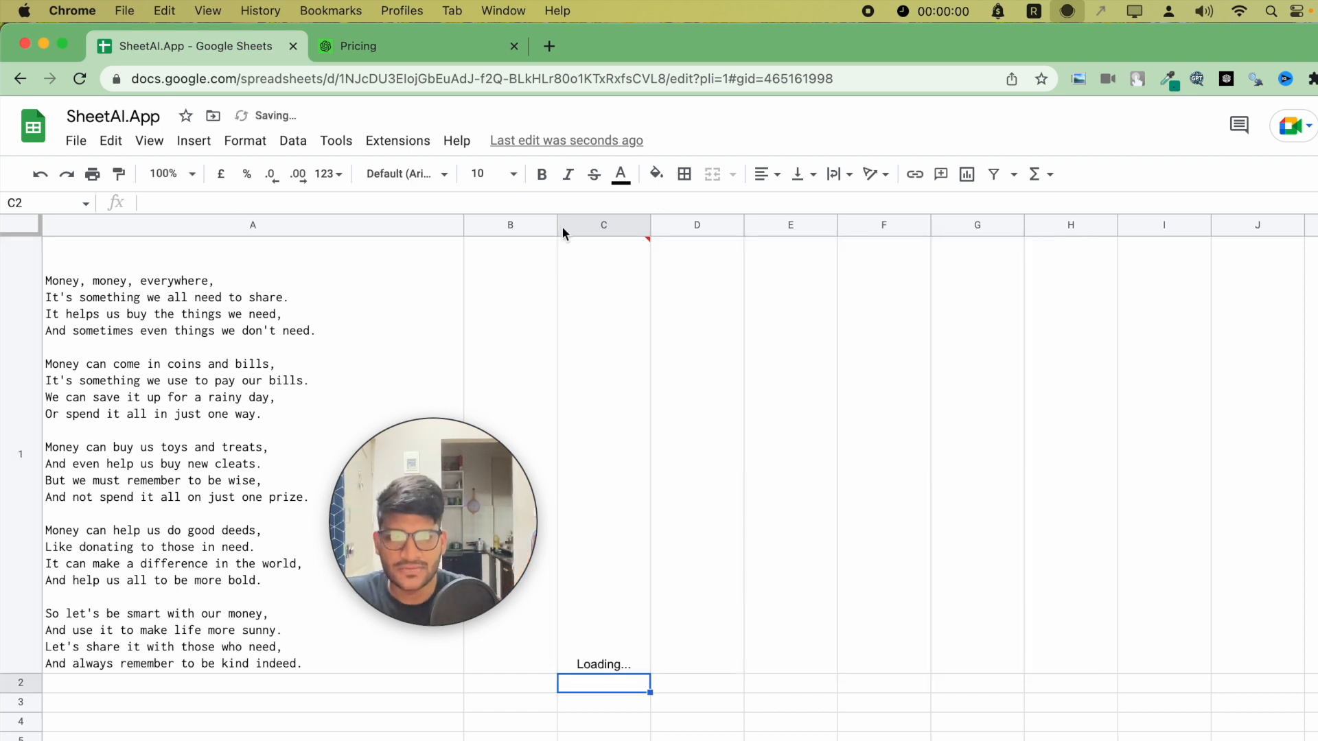
- Widen column C and turn on text wrapping for the generated tagline in cell C1
{"action": "left_click", "coordinate": [636, 334]}
{"action": "left_click_drag", "start_coordinate": [651, 224], "coordinate": [960, 224]}
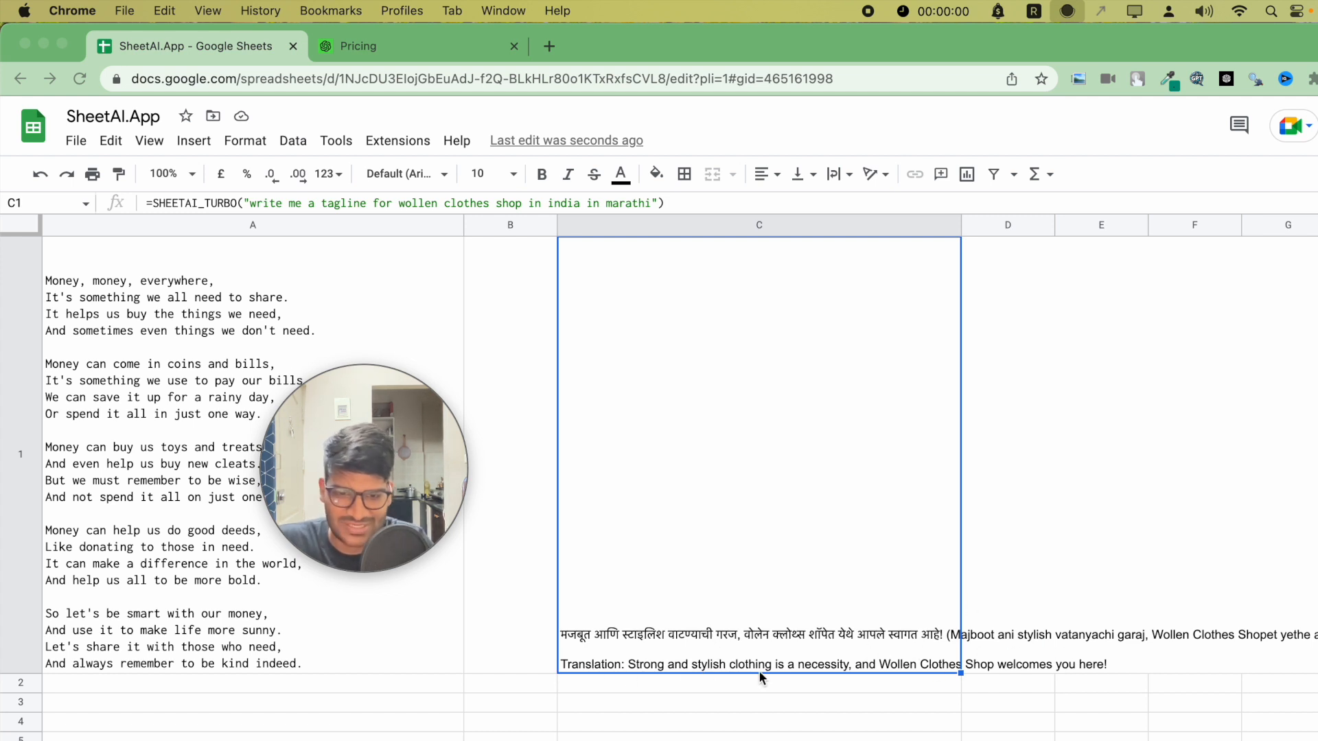
{"action": "left_click", "coordinate": [838, 174]}
{"action": "left_click", "coordinate": [859, 212]}
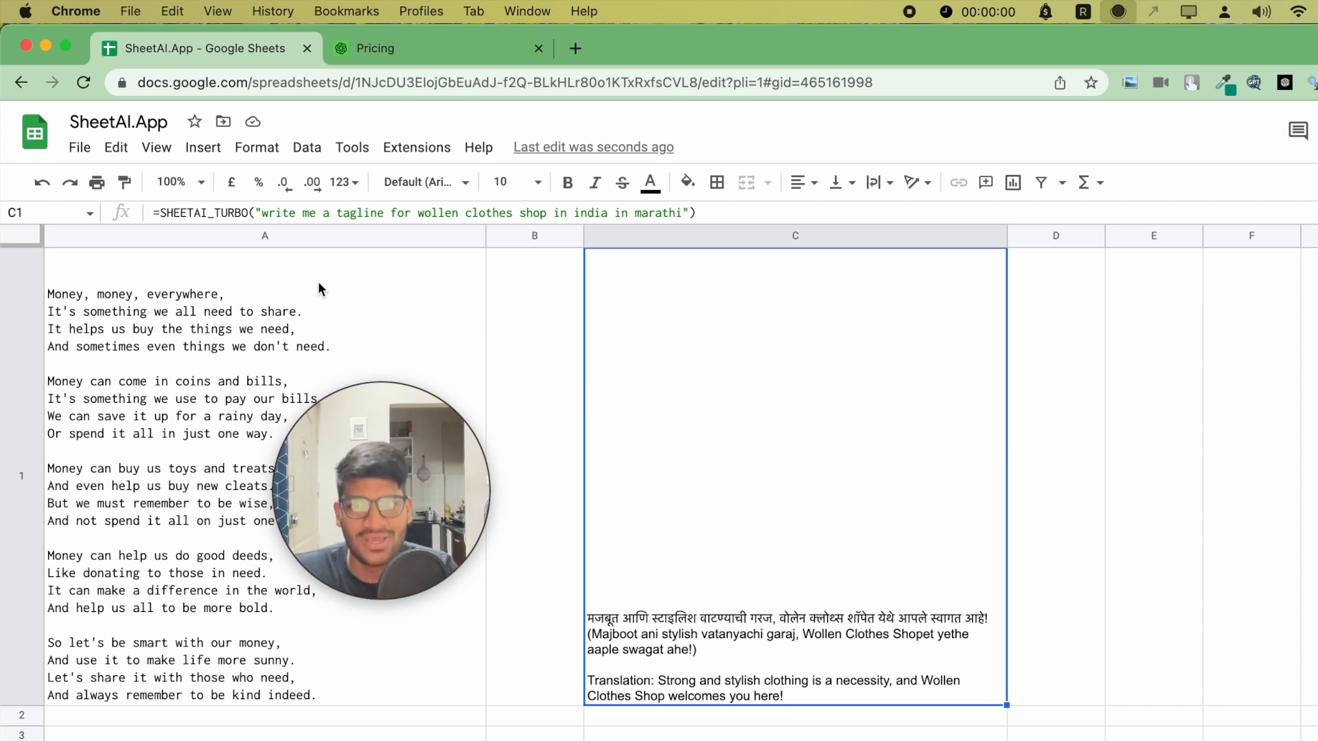
- Highlight and examine the prompt text inside cell C1's SHEETAI_TURBO formula
{"action": "left_click_drag", "start_coordinate": [263, 212], "coordinate": [534, 211]}
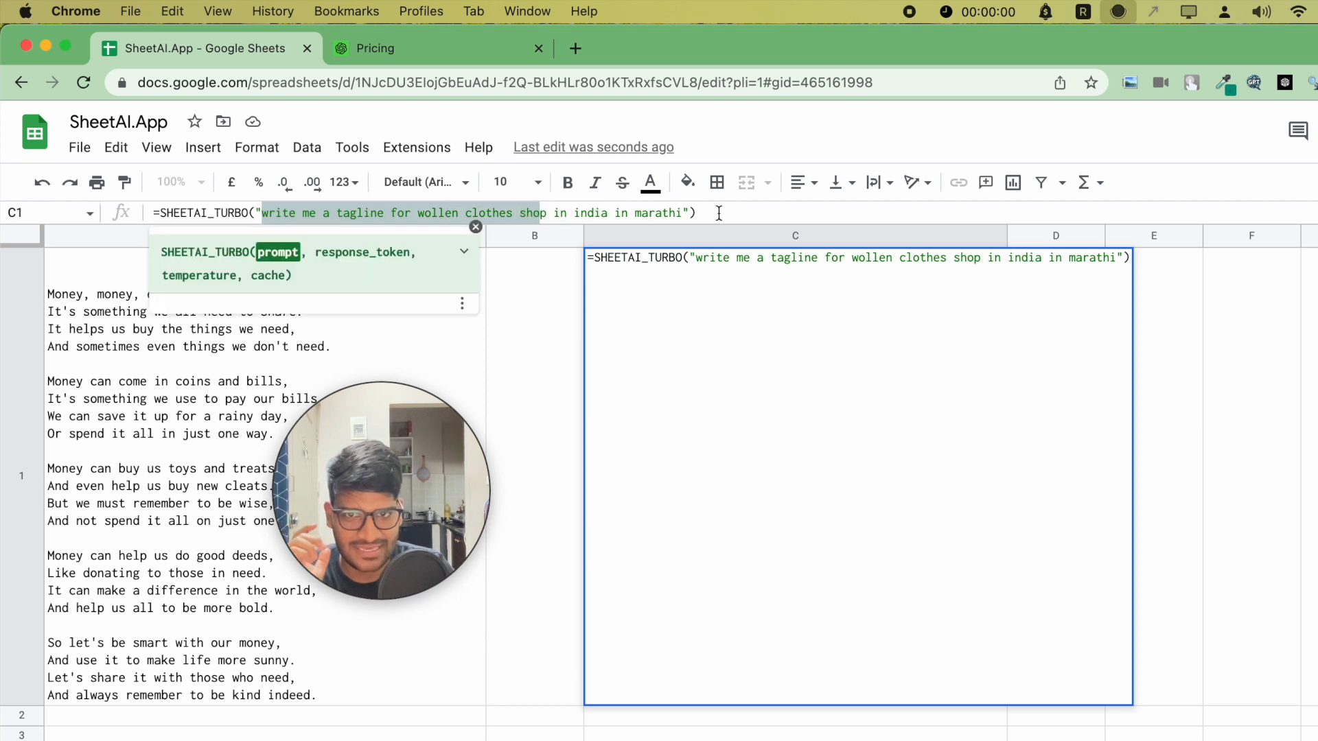
{"action": "left_click", "coordinate": [529, 429]}
{"action": "left_click", "coordinate": [667, 420]}
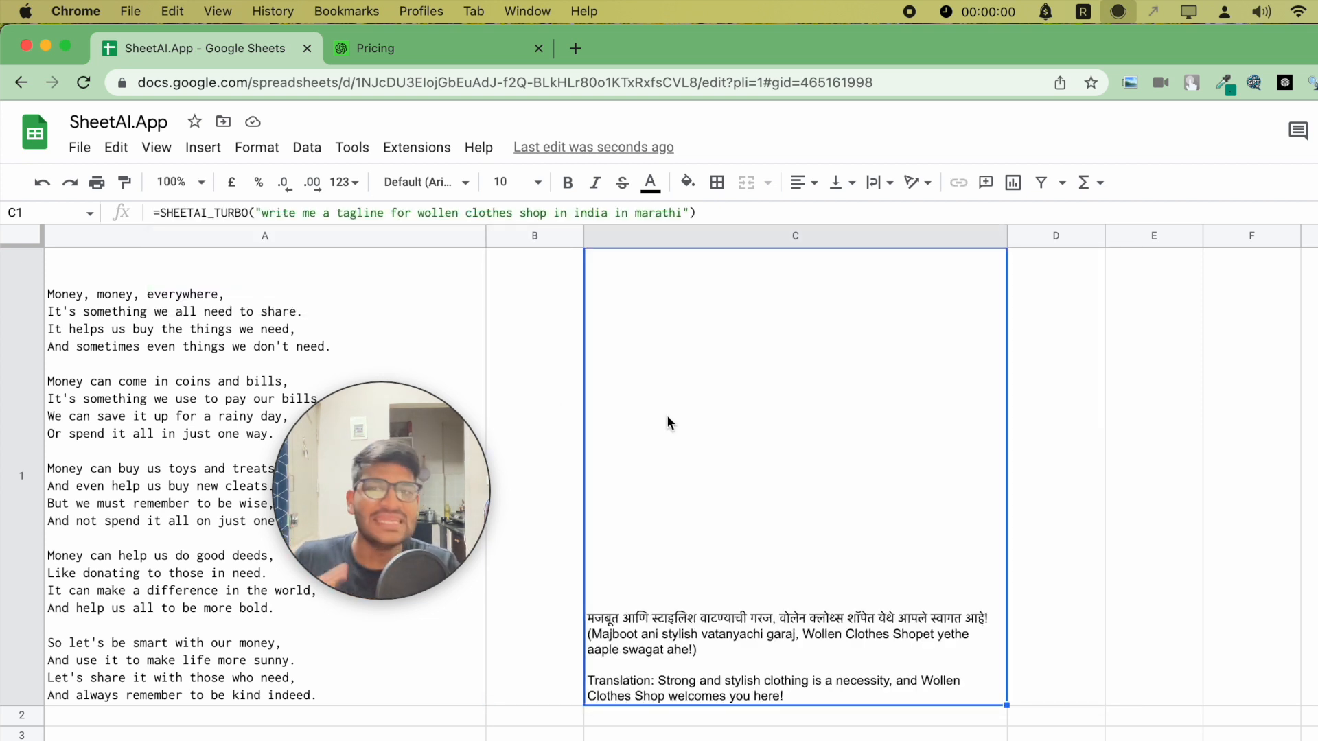
{"action": "left_click", "coordinate": [641, 211]}
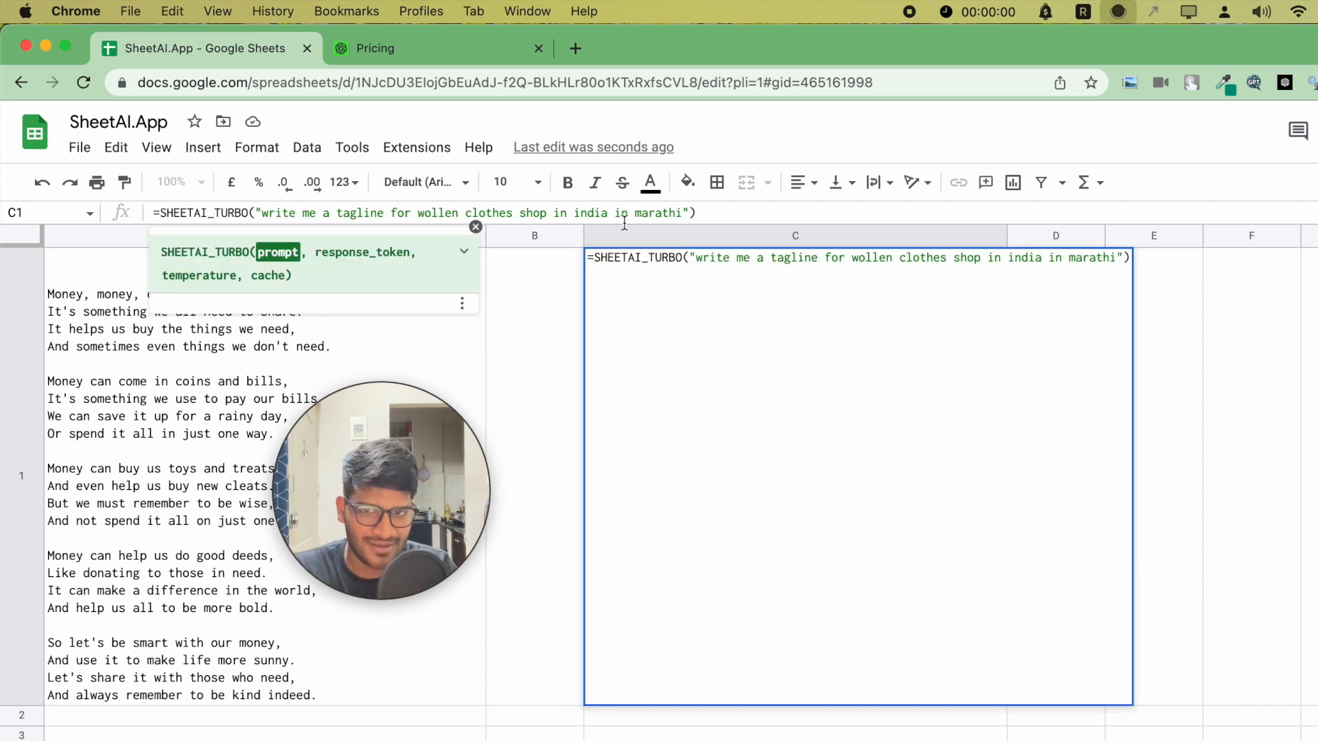
{"action": "left_click", "coordinate": [558, 306]}
{"action": "left_click", "coordinate": [621, 360]}
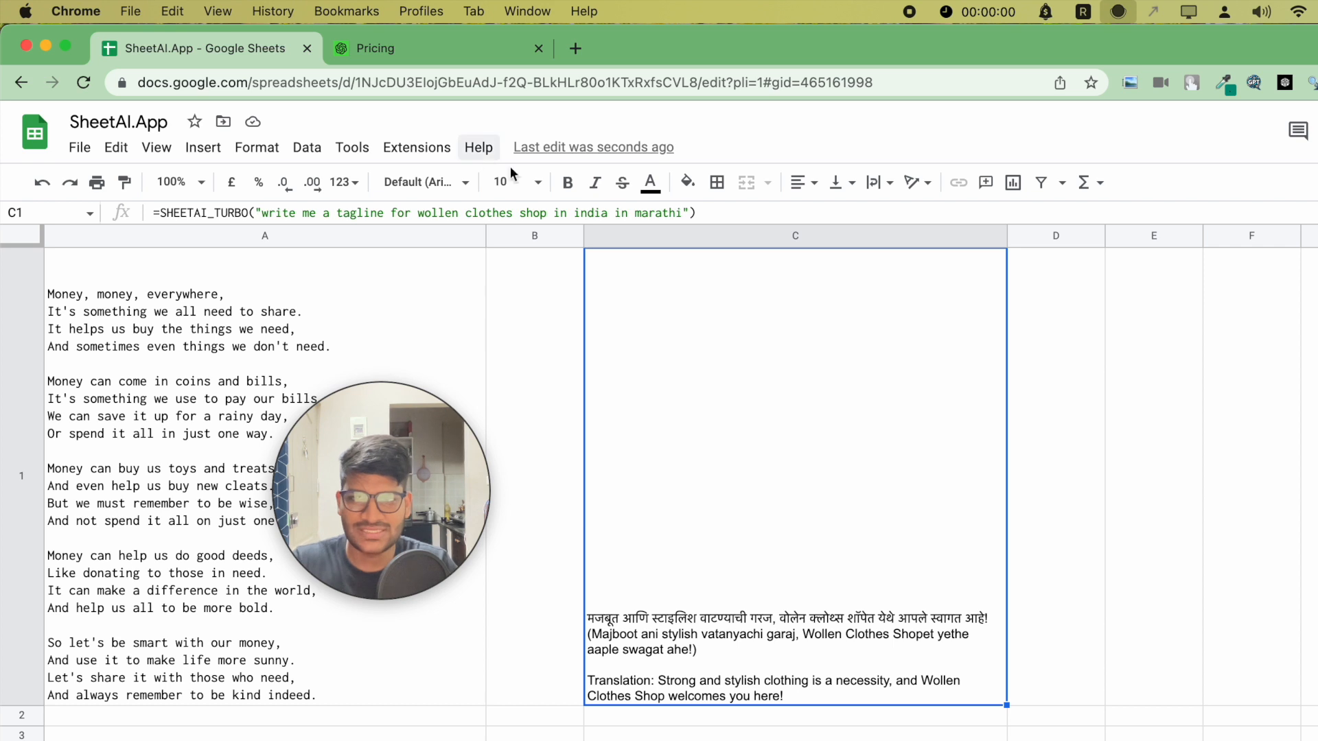
- Copy the prompt from C1's formula and enter it in cell D1 as =SHEETAI("write me a tagline for wollen clothes shop in india in marathi ")
{"action": "left_click_drag", "start_coordinate": [682, 213], "coordinate": [259, 214]}
{"action": "left_click", "coordinate": [1151, 336]}
{"action": "left_click", "coordinate": [1075, 325]}
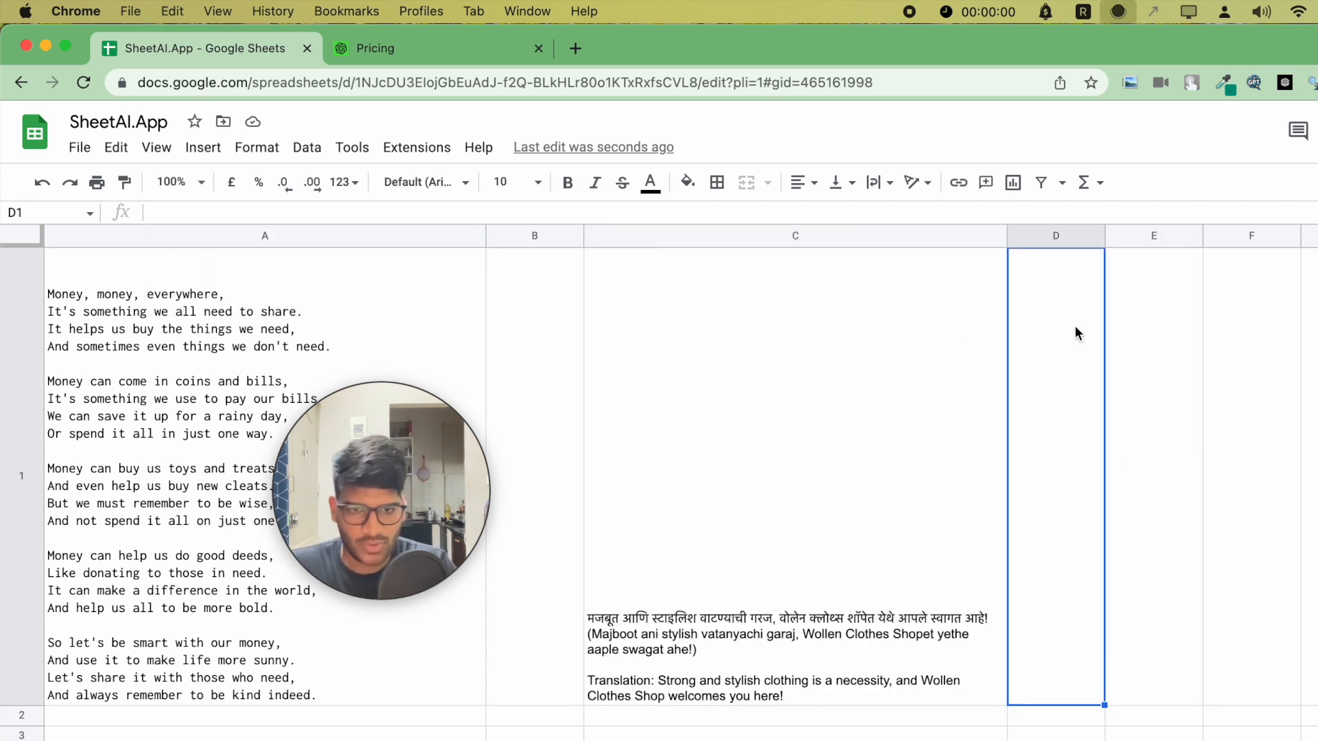
{"action": "type", "text": "=SHEETAI(\""}
{"action": "key", "text": "super+v"}
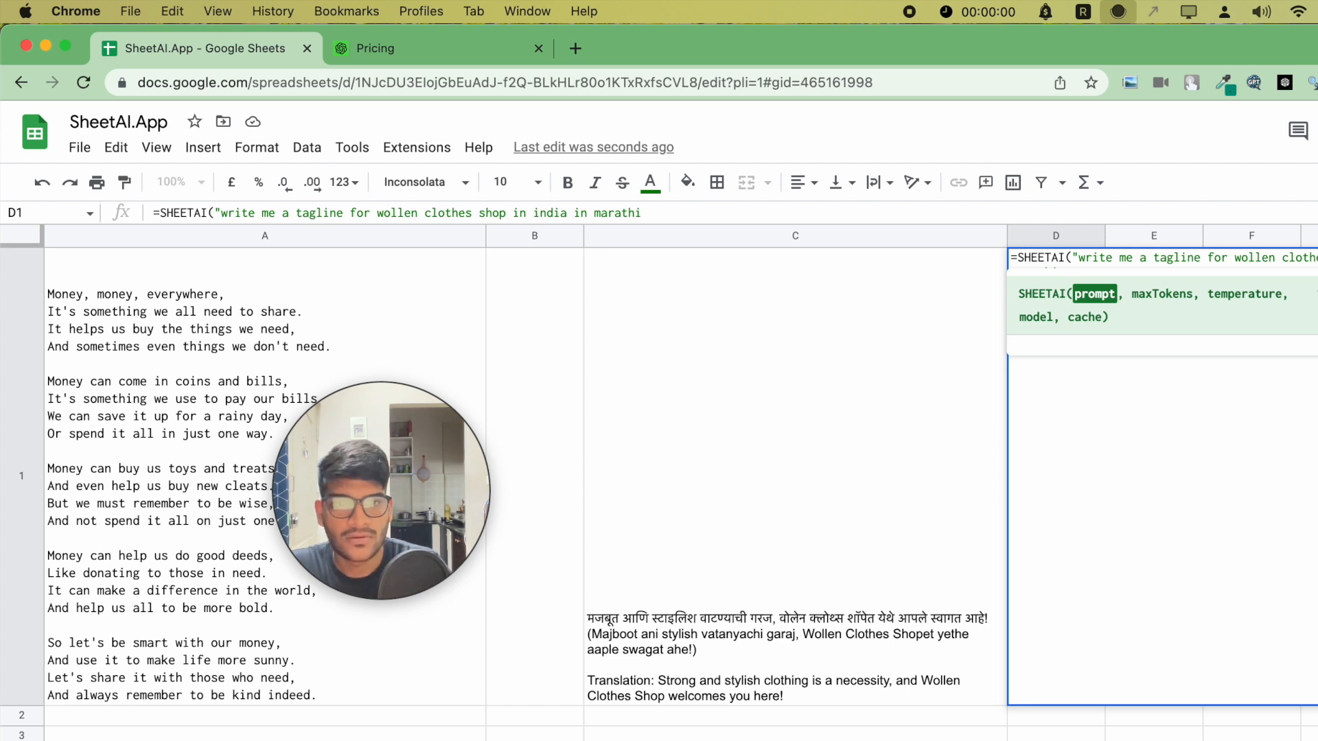
{"action": "left_click", "coordinate": [1117, 273]}
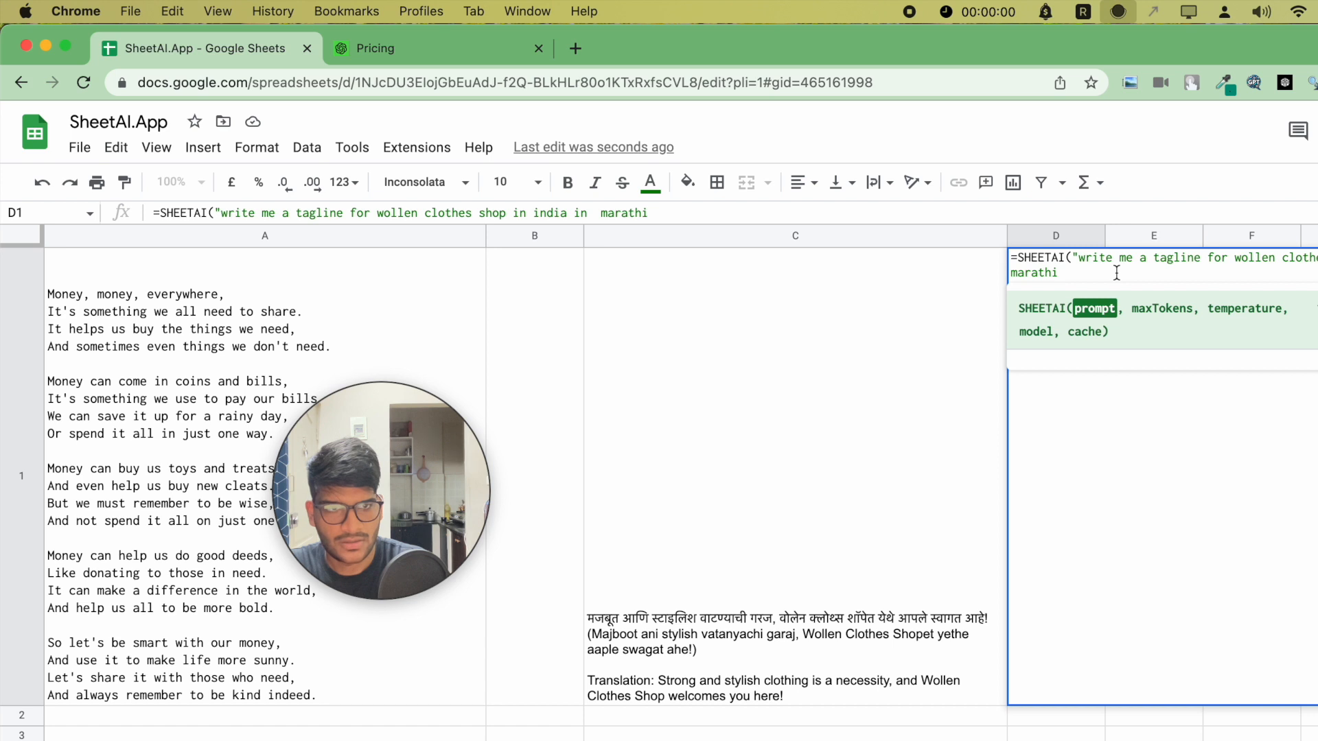
{"action": "type", "text": "\")"}
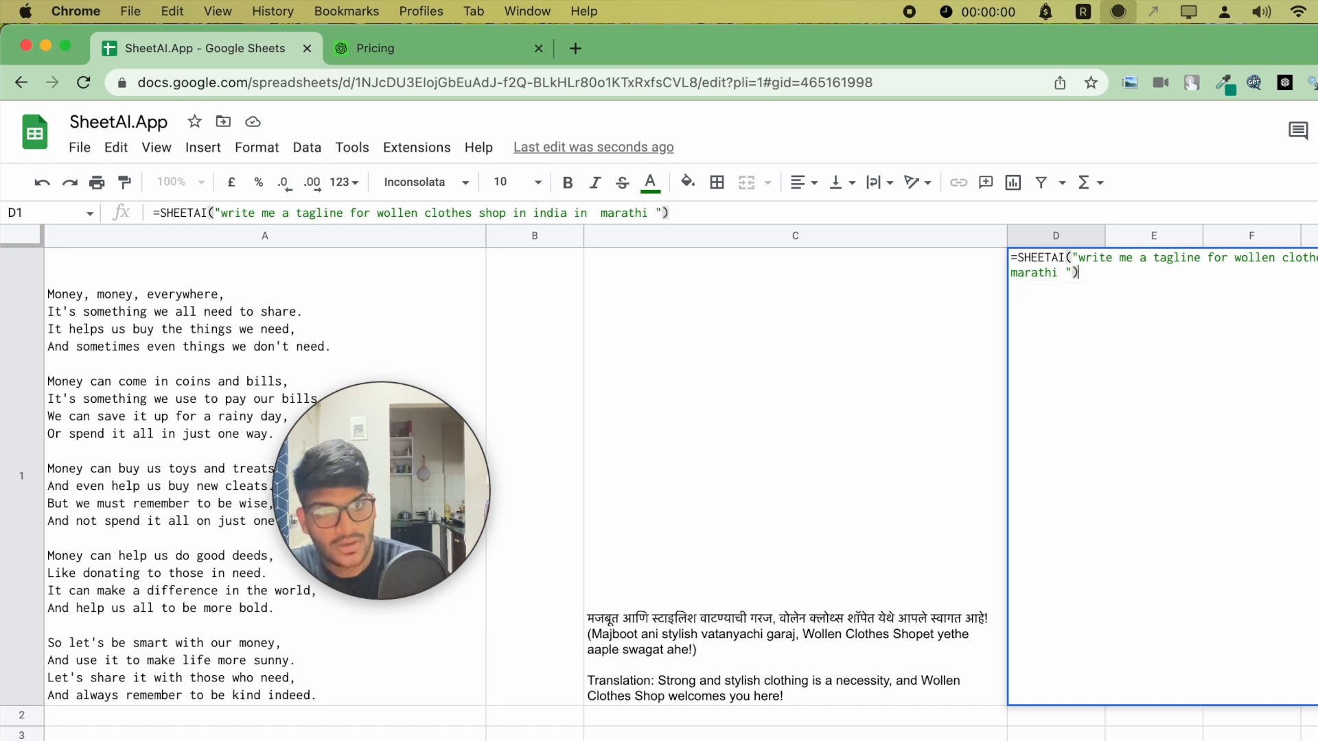
{"action": "key", "text": "Return"}
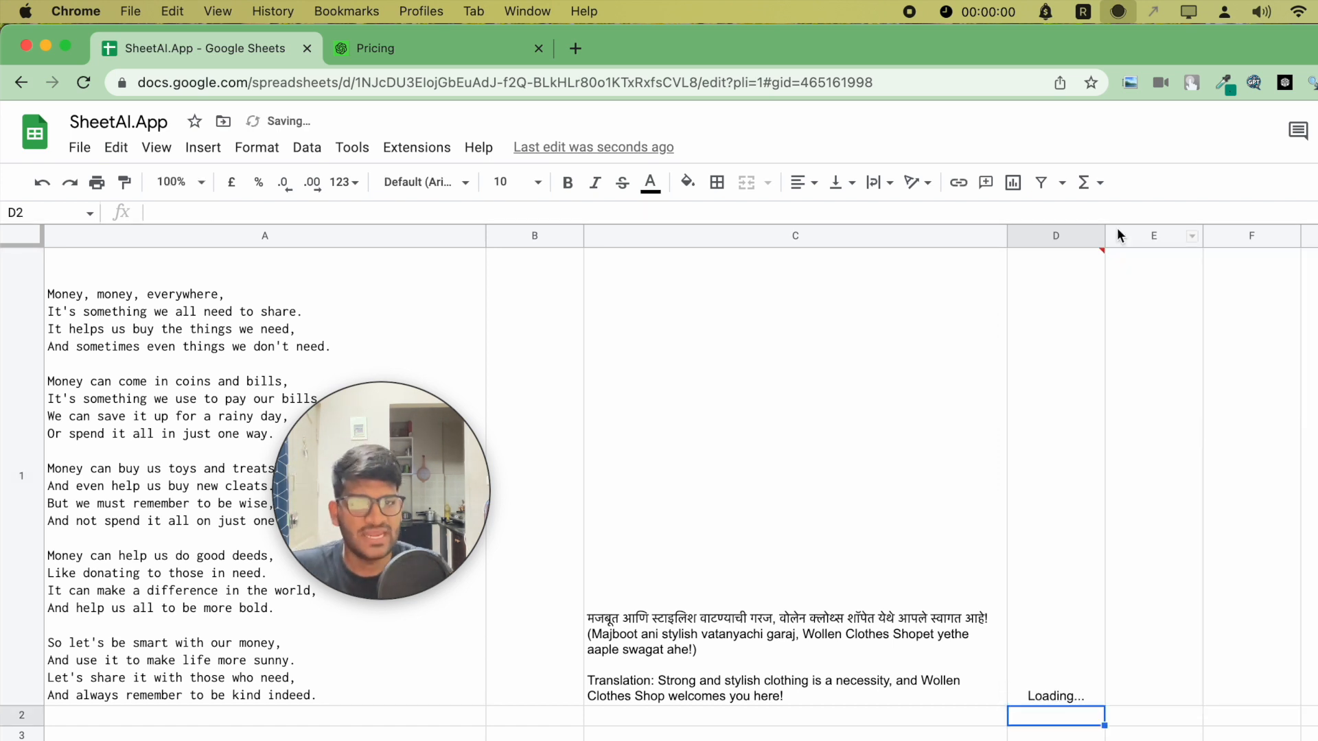
- Compare the SHEETAI output in cell D1 with the SHEETAI_TURBO output in cell C1
{"action": "left_click", "coordinate": [1072, 294]}
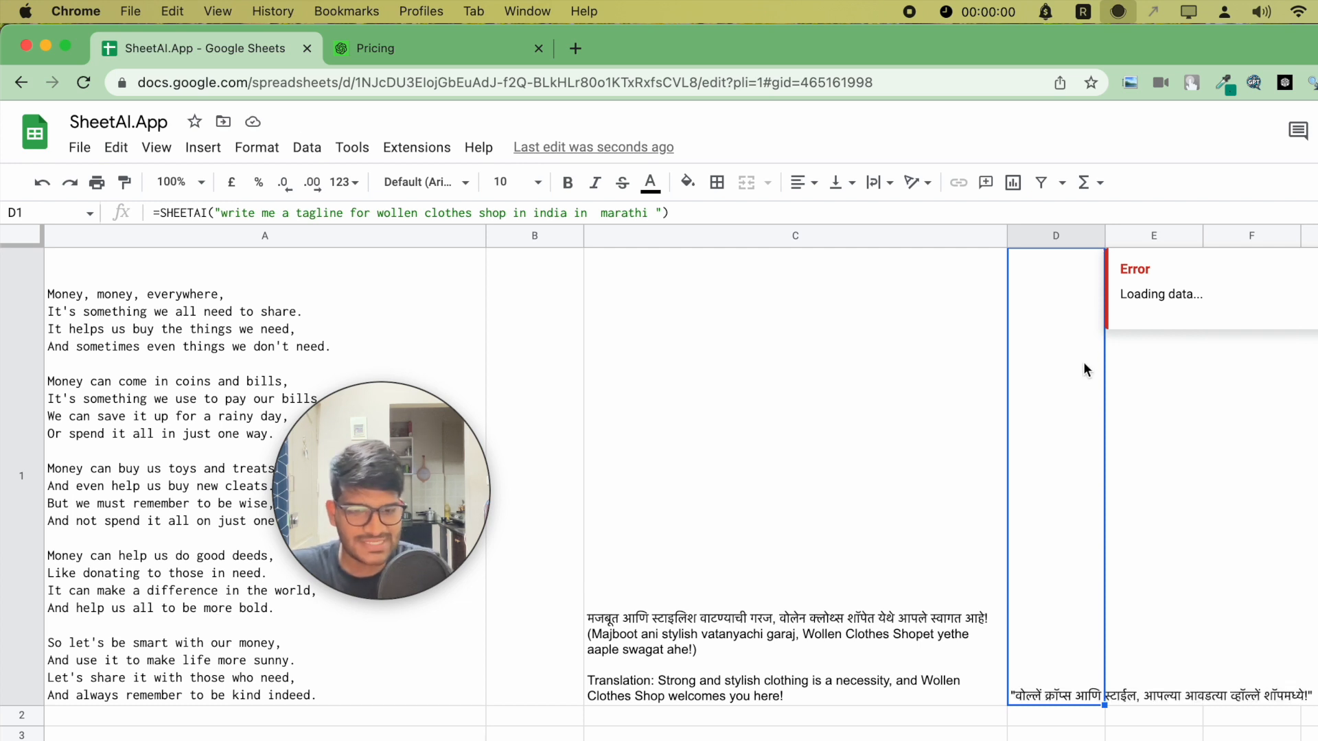
{"action": "left_click", "coordinate": [940, 377]}
{"action": "left_click", "coordinate": [1094, 405]}
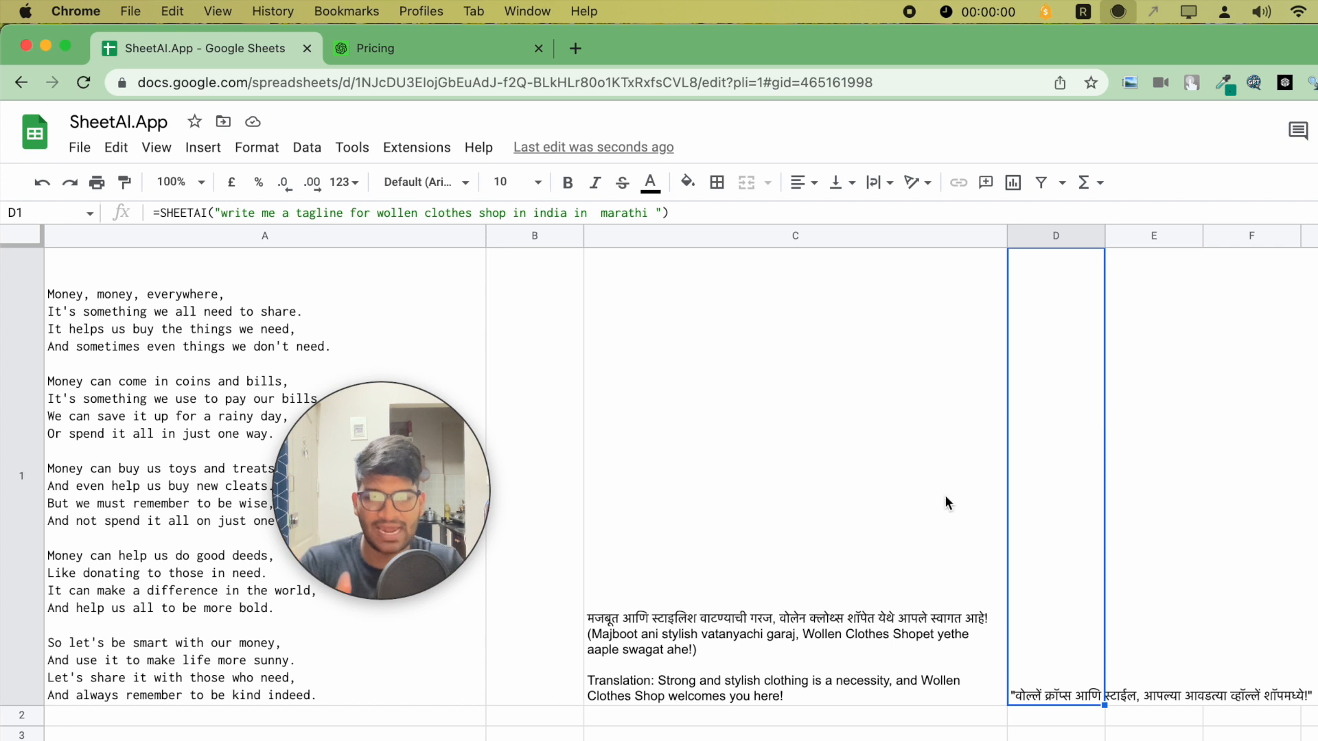
{"action": "left_click", "coordinate": [849, 572]}
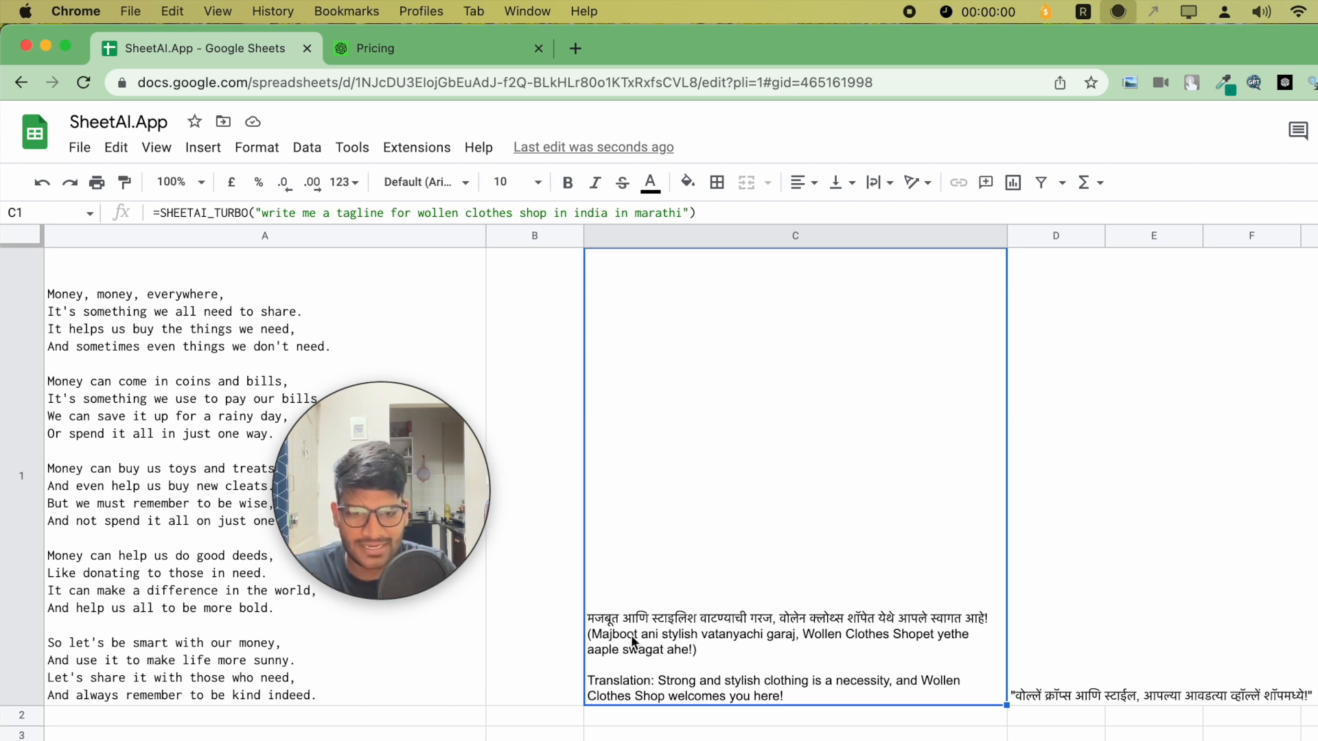
{"action": "left_click", "coordinate": [1088, 700]}
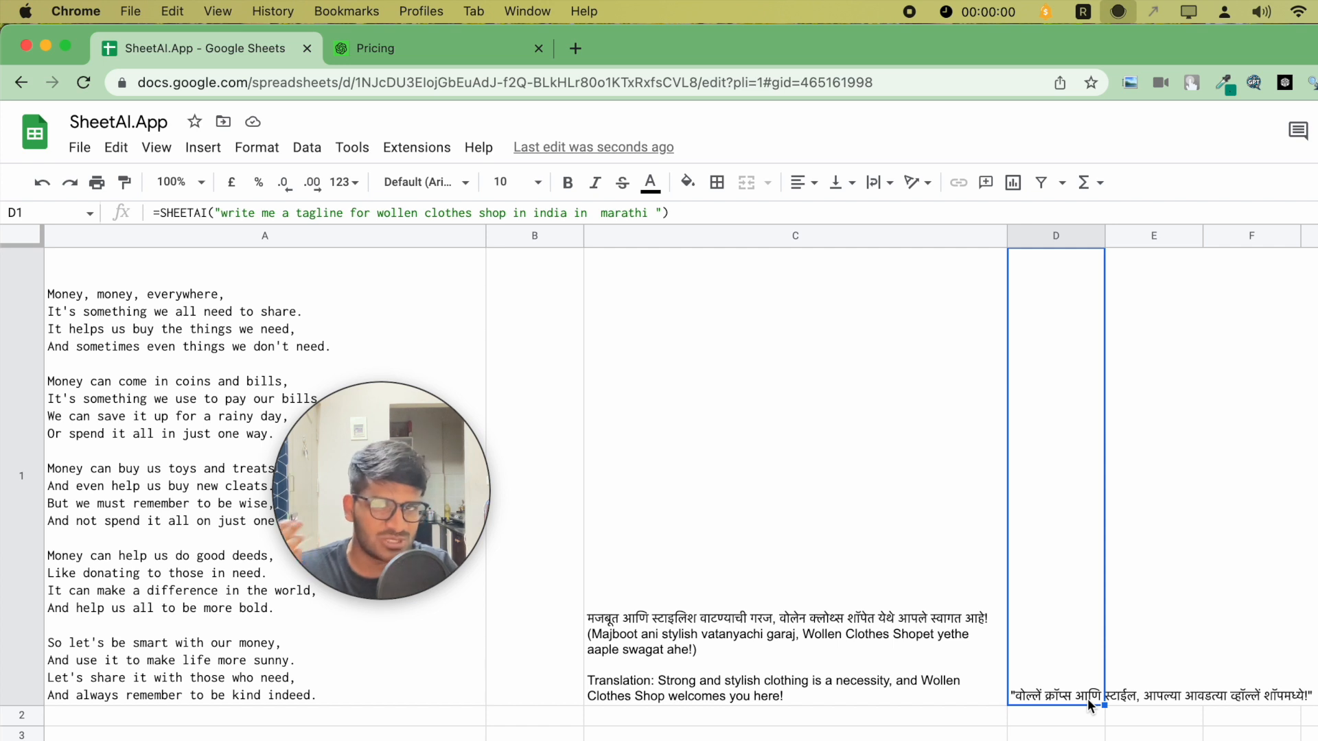
{"action": "left_click", "coordinate": [867, 670]}
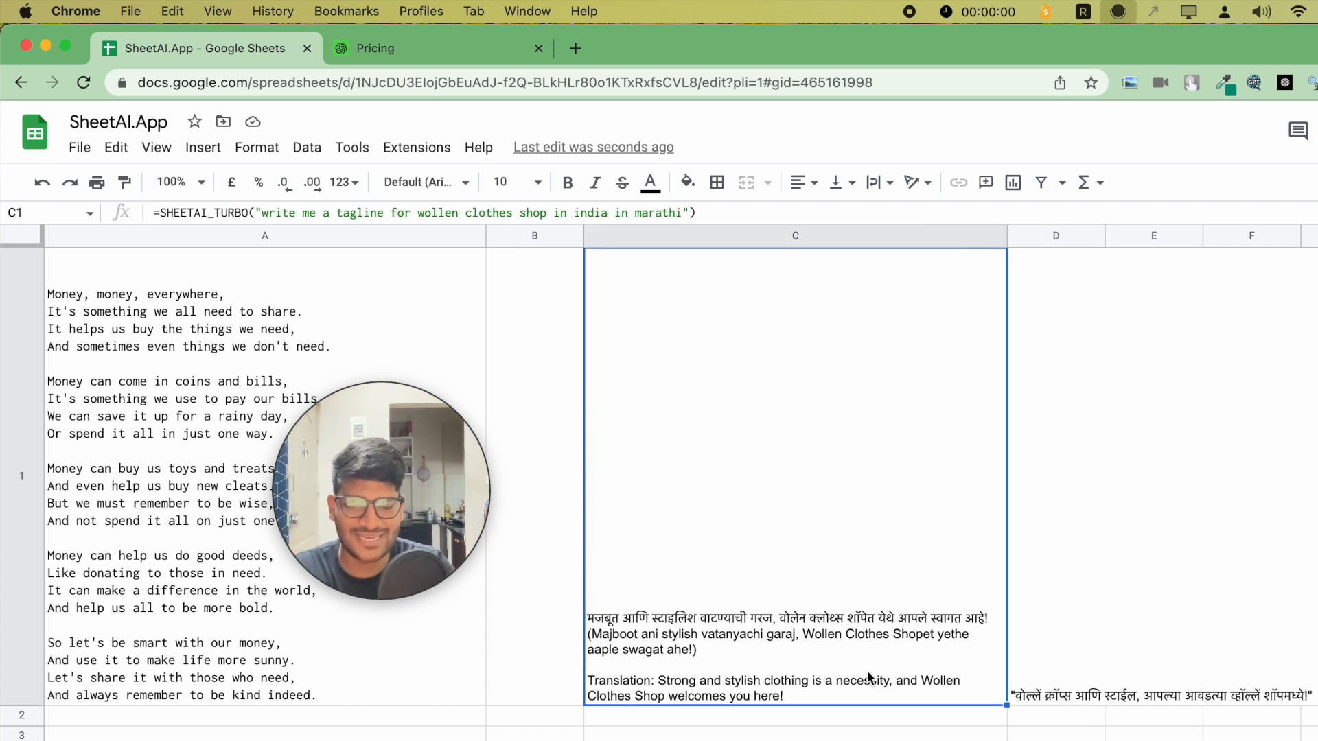